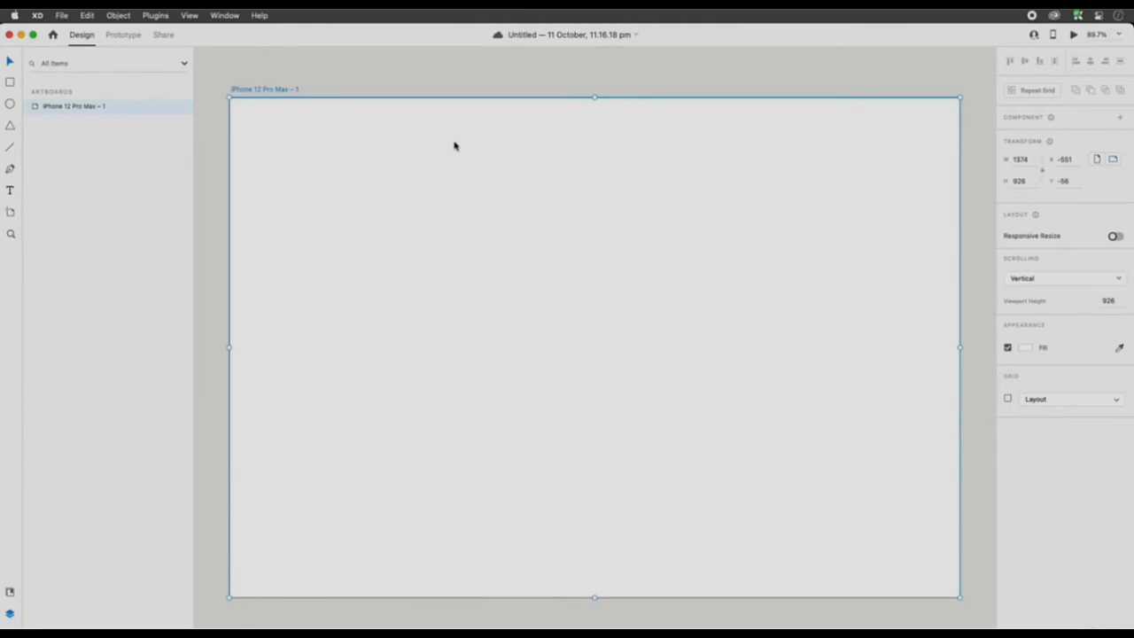
- Draw a 230 by 230 px square in the upper-left area of the artboard
{"action": "left_click", "coordinate": [376, 78]}
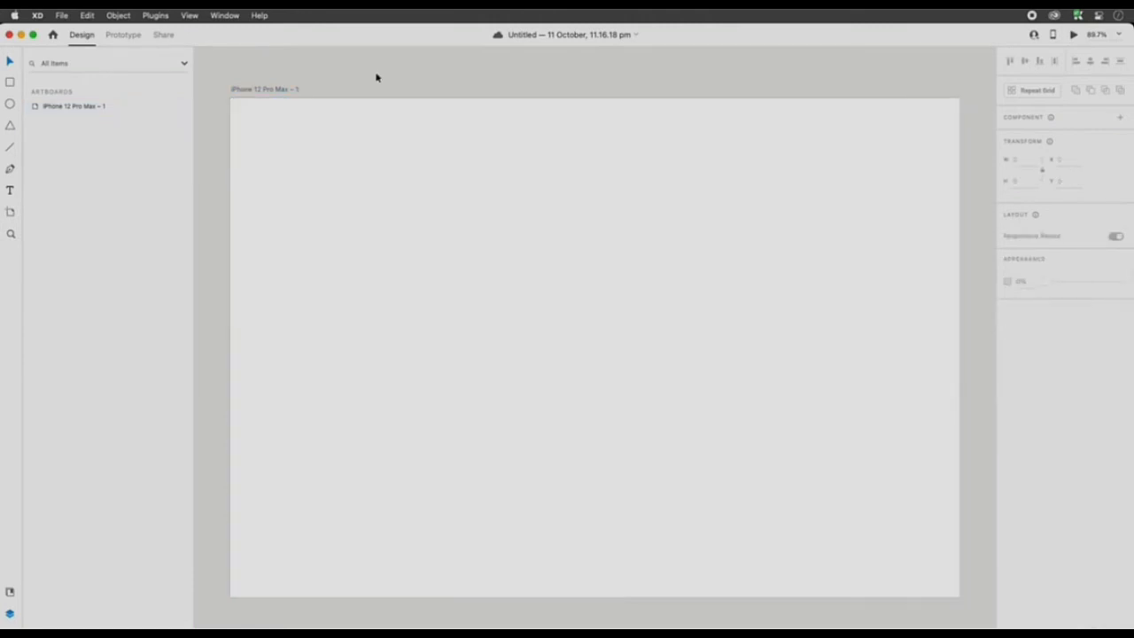
{"action": "left_click", "coordinate": [10, 81]}
{"action": "left_click_drag", "start_coordinate": [281, 137], "coordinate": [383, 240]}
{"action": "left_click_drag", "start_coordinate": [393, 291], "coordinate": [403, 302]}
{"action": "left_click_drag", "start_coordinate": [337, 186], "coordinate": [336, 193]}
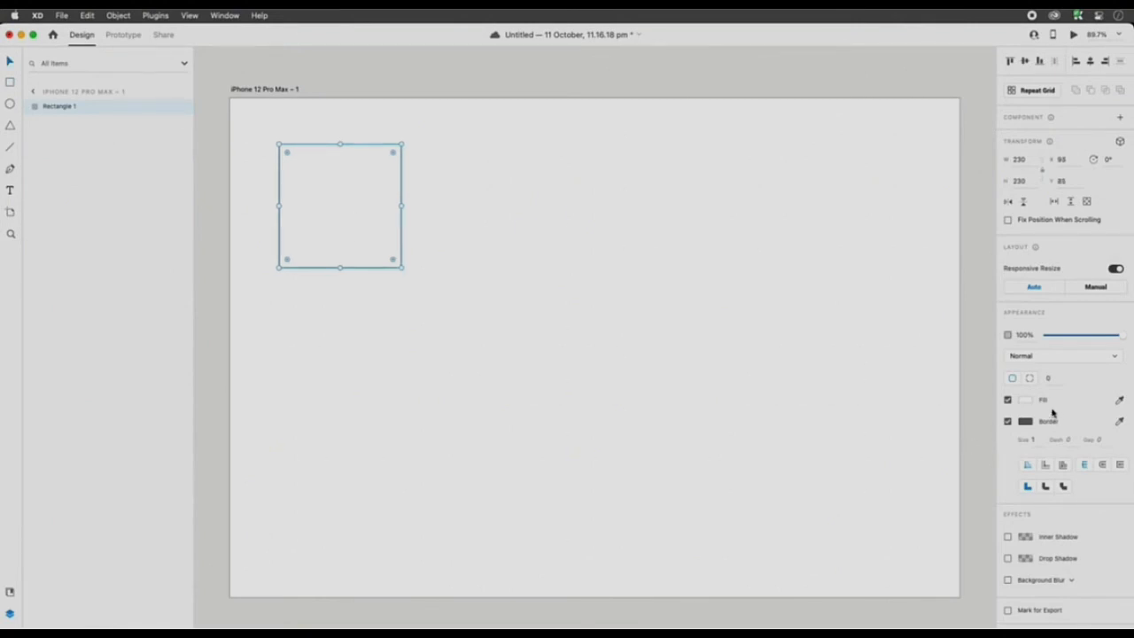
- Fill the square with bright green
{"action": "left_click", "coordinate": [1024, 400]}
{"action": "left_click", "coordinate": [986, 401]}
{"action": "left_click_drag", "start_coordinate": [967, 360], "coordinate": [975, 343]}
{"action": "left_click", "coordinate": [484, 208]}
- Duplicate the green square into an evenly spaced row of three and save the document
{"action": "left_click", "coordinate": [391, 202]}
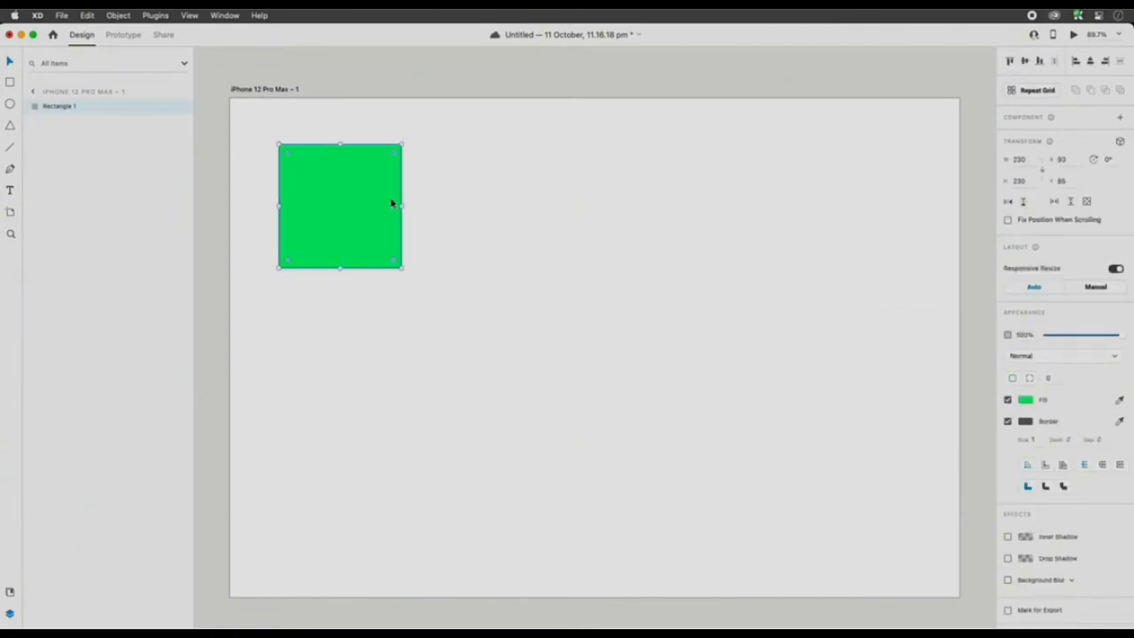
{"action": "left_click_drag", "start_coordinate": [366, 216], "coordinate": [425, 197]}
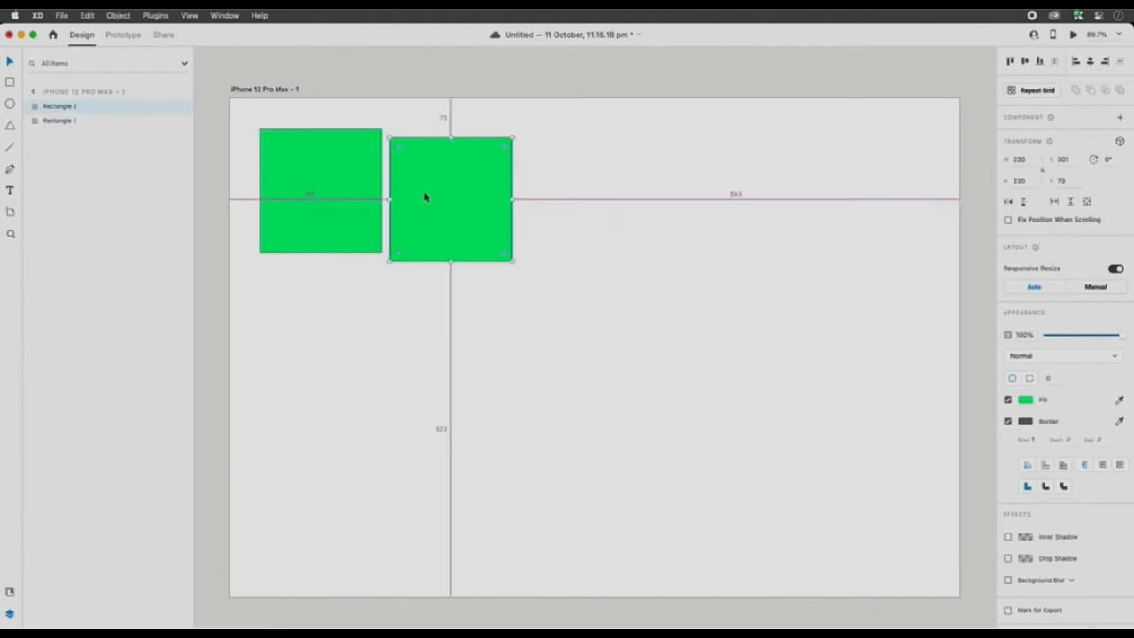
{"action": "key", "text": "super+z"}
{"action": "key", "text": "super+d"}
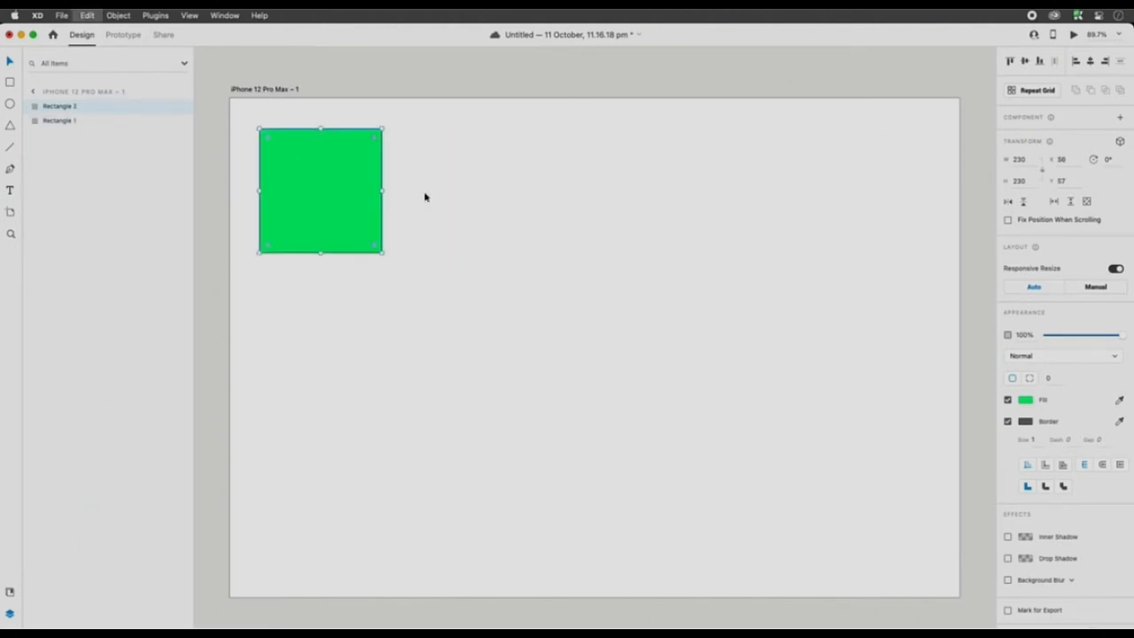
{"action": "left_click_drag", "start_coordinate": [349, 200], "coordinate": [596, 195]}
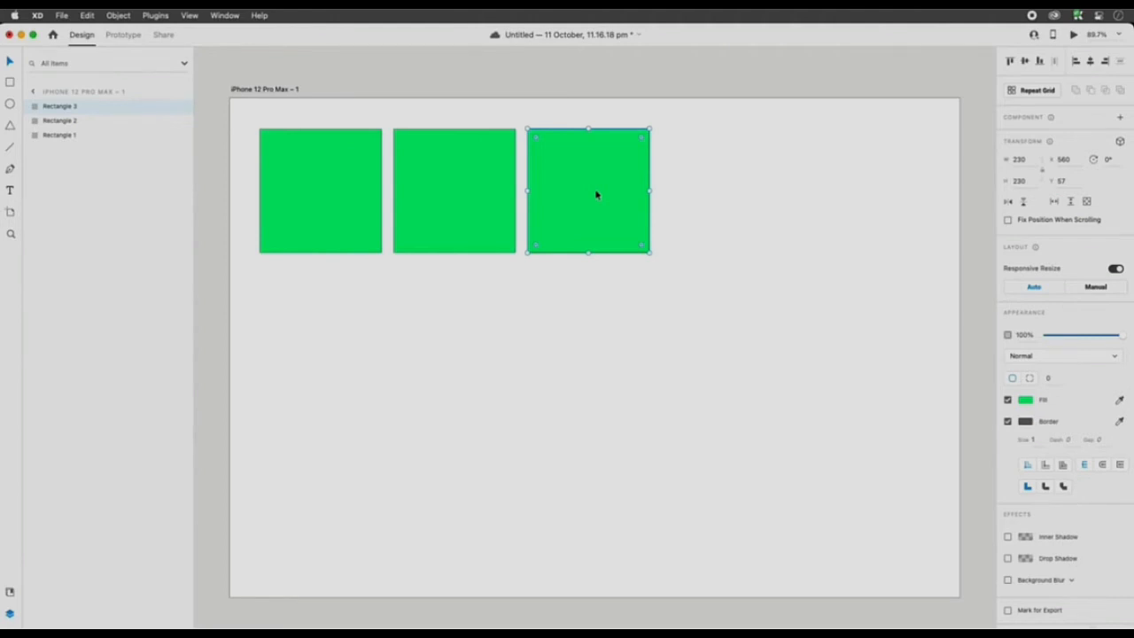
{"action": "key", "text": "cmd+s"}
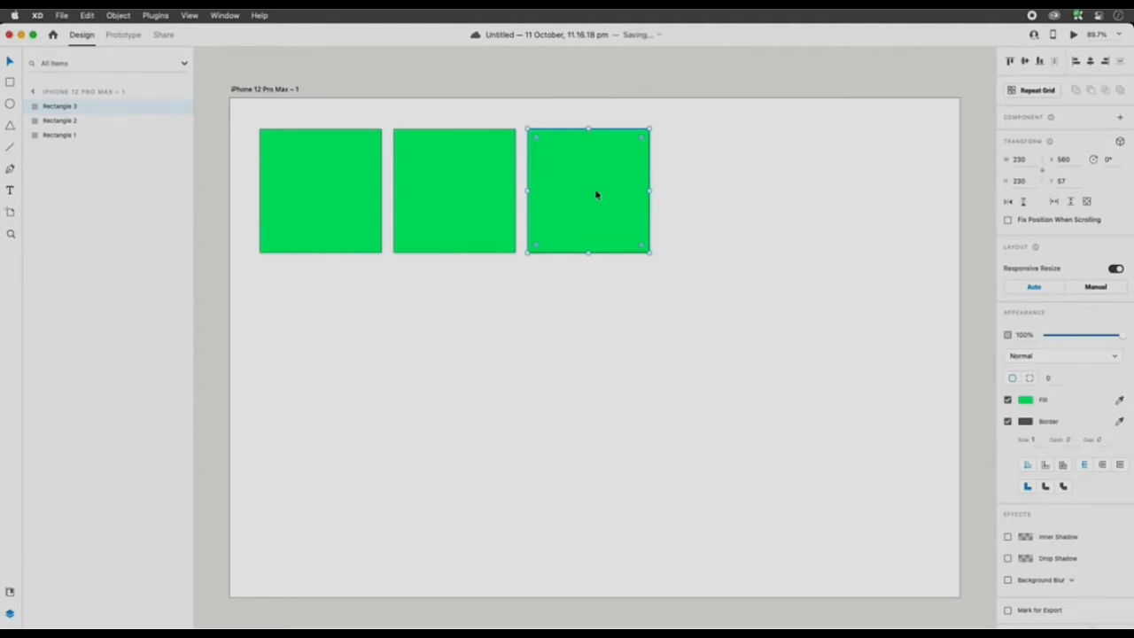
- Delete all three green squares from the artboard
{"action": "left_click_drag", "start_coordinate": [645, 340], "coordinate": [342, 206]}
{"action": "key", "text": "Delete"}
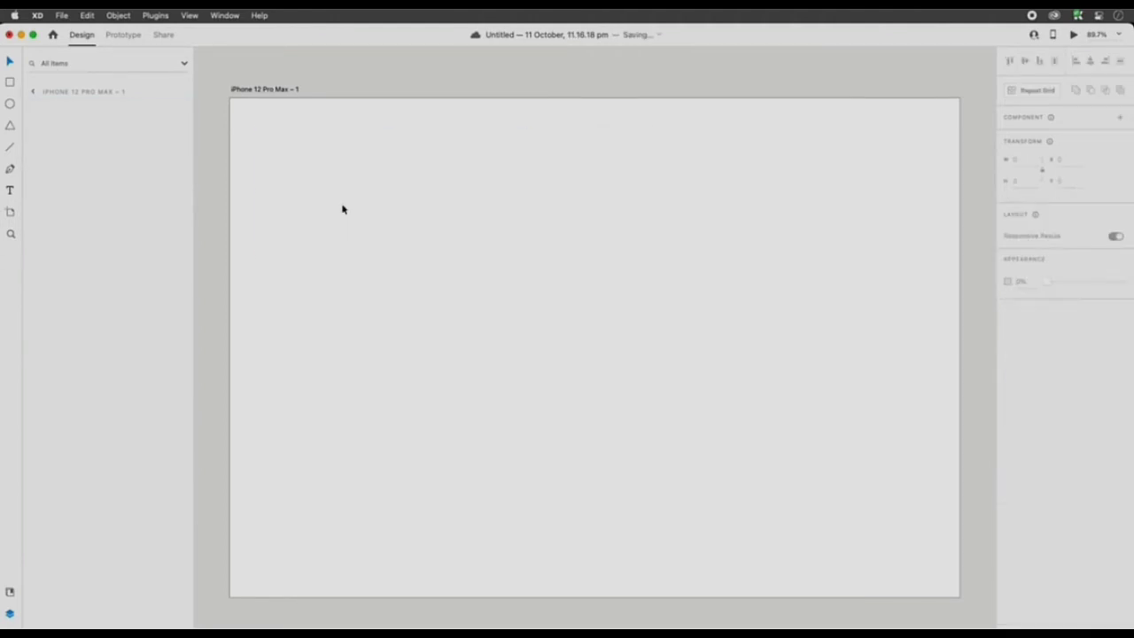
- Draw a circle about 90 px wide in the artboard's upper-left corner and add a person's name as text beside it
{"action": "left_click", "coordinate": [10, 104]}
{"action": "left_click_drag", "start_coordinate": [264, 133], "coordinate": [314, 183]}
{"action": "key", "text": "t"}
{"action": "left_click", "coordinate": [322, 276]}
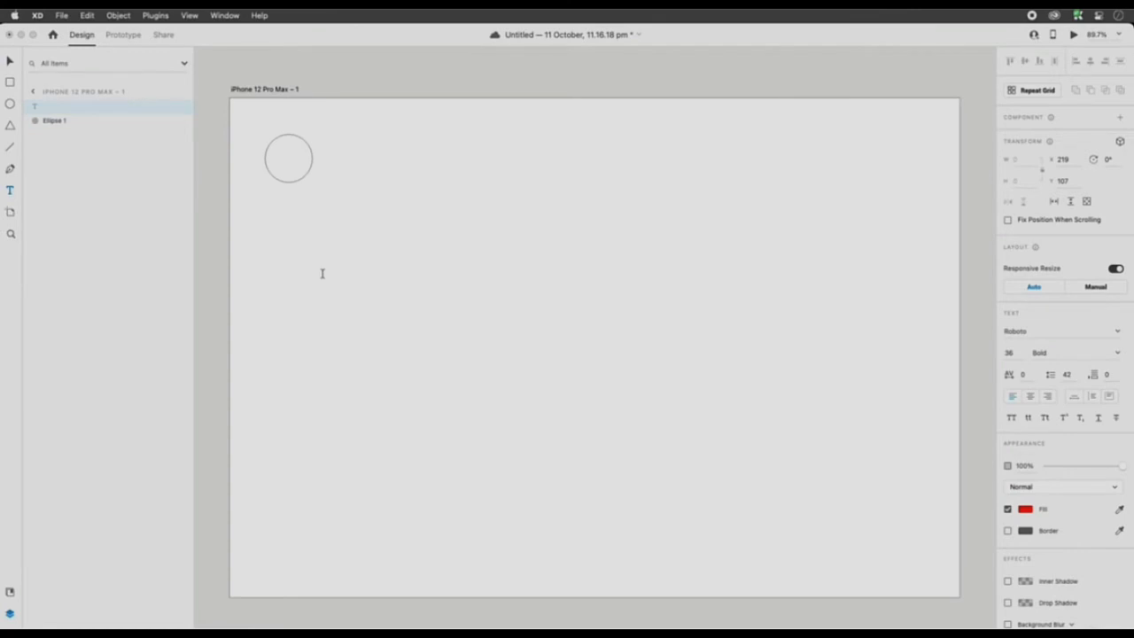
{"action": "type", "text": "Muhammad ALi"}
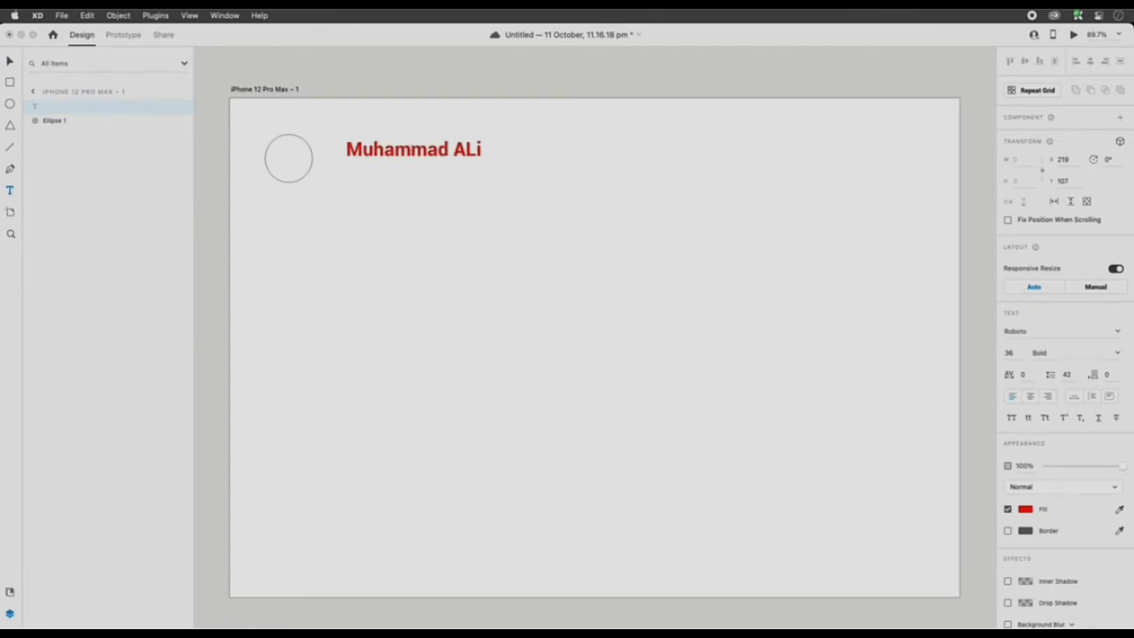
{"action": "key", "text": "Escape"}
{"action": "left_click_drag", "start_coordinate": [438, 165], "coordinate": [419, 163]}
- Narrow the artboard to about 443 px wide, fitting it to the circle and name
{"action": "left_click_drag", "start_coordinate": [436, 253], "coordinate": [286, 152]}
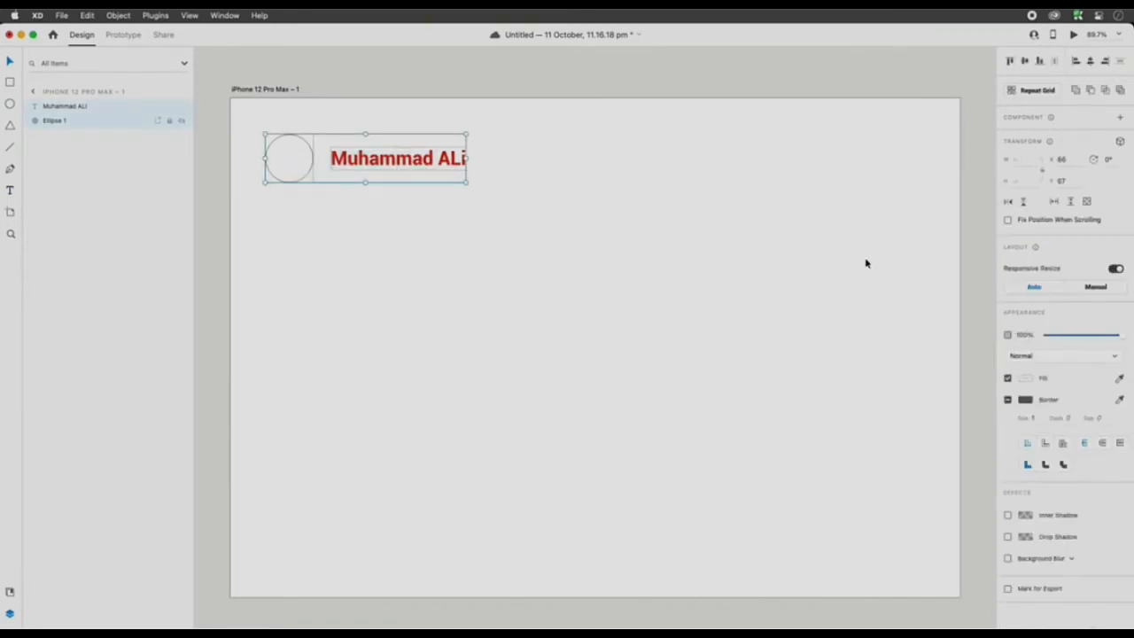
{"action": "left_click", "coordinate": [247, 90]}
{"action": "left_click_drag", "start_coordinate": [958, 347], "coordinate": [465, 346]}
{"action": "left_click", "coordinate": [372, 236]}
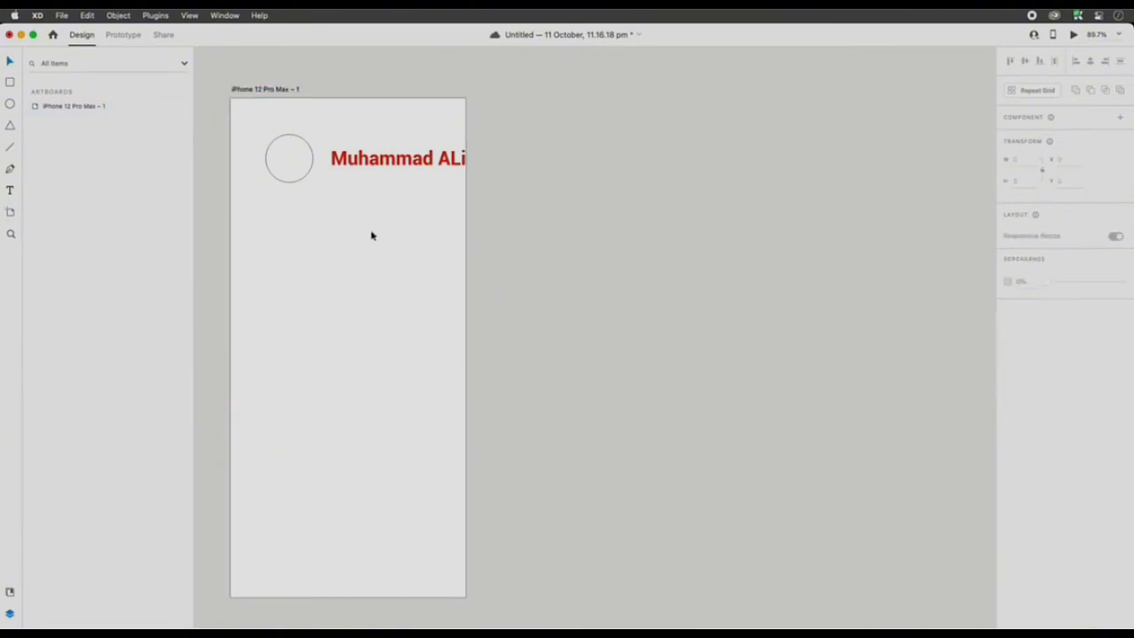
- Move the circle and name together to about X 20, Y 92, and shift the artboard toward the middle of the canvas
{"action": "left_click_drag", "start_coordinate": [372, 236], "coordinate": [289, 154]}
{"action": "left_click_drag", "start_coordinate": [389, 166], "coordinate": [366, 180]}
{"action": "left_click", "coordinate": [297, 90]}
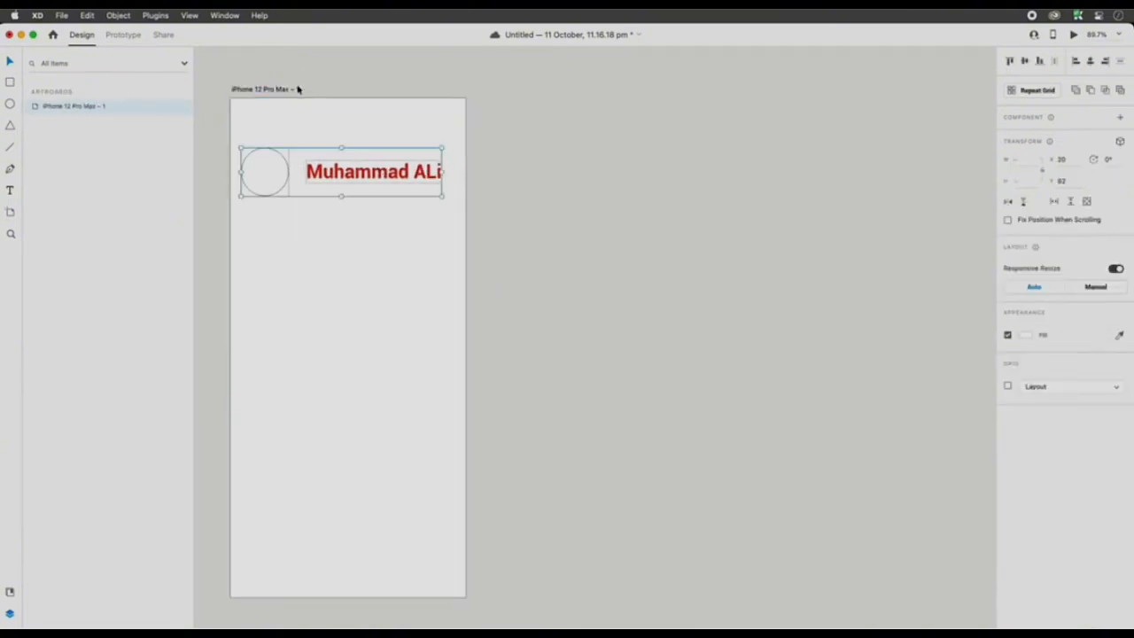
{"action": "left_click_drag", "start_coordinate": [298, 89], "coordinate": [416, 90]}
- Duplicate the circle and name downward until the artboard holds six rows
{"action": "left_click_drag", "start_coordinate": [489, 230], "coordinate": [404, 151]}
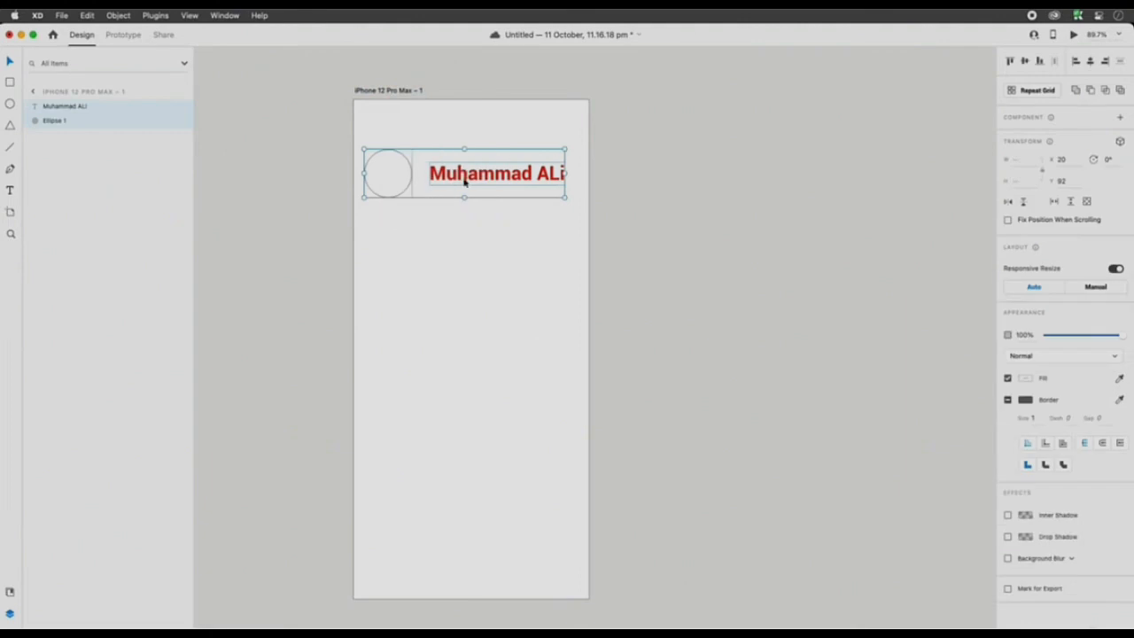
{"action": "left_click_drag", "start_coordinate": [464, 182], "coordinate": [460, 251]}
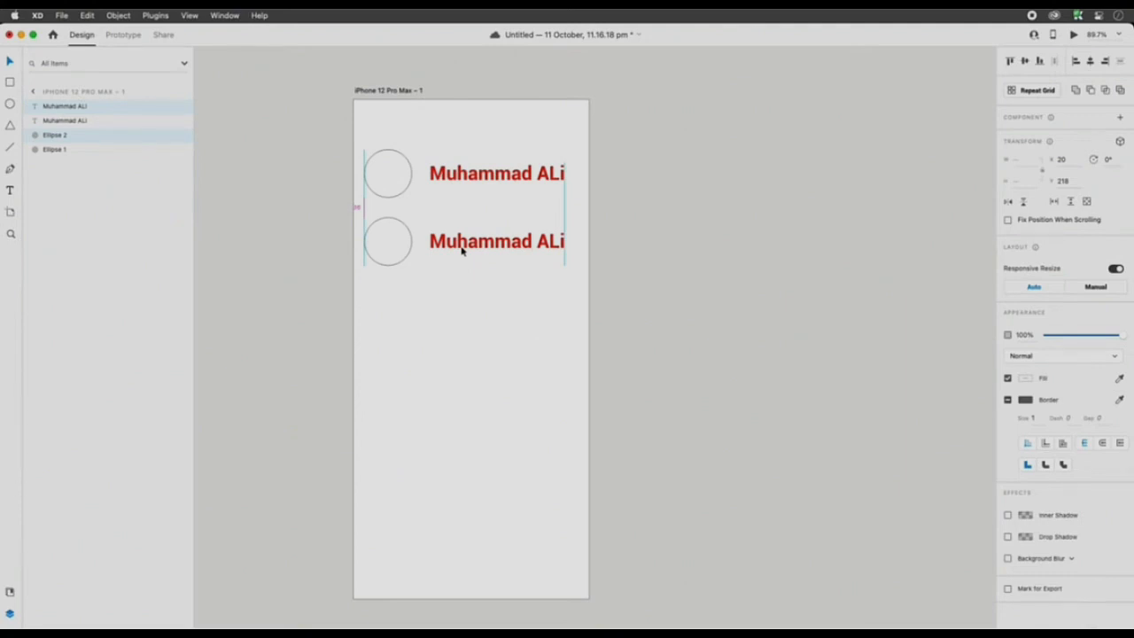
{"action": "left_click_drag", "start_coordinate": [511, 252], "coordinate": [481, 525]}
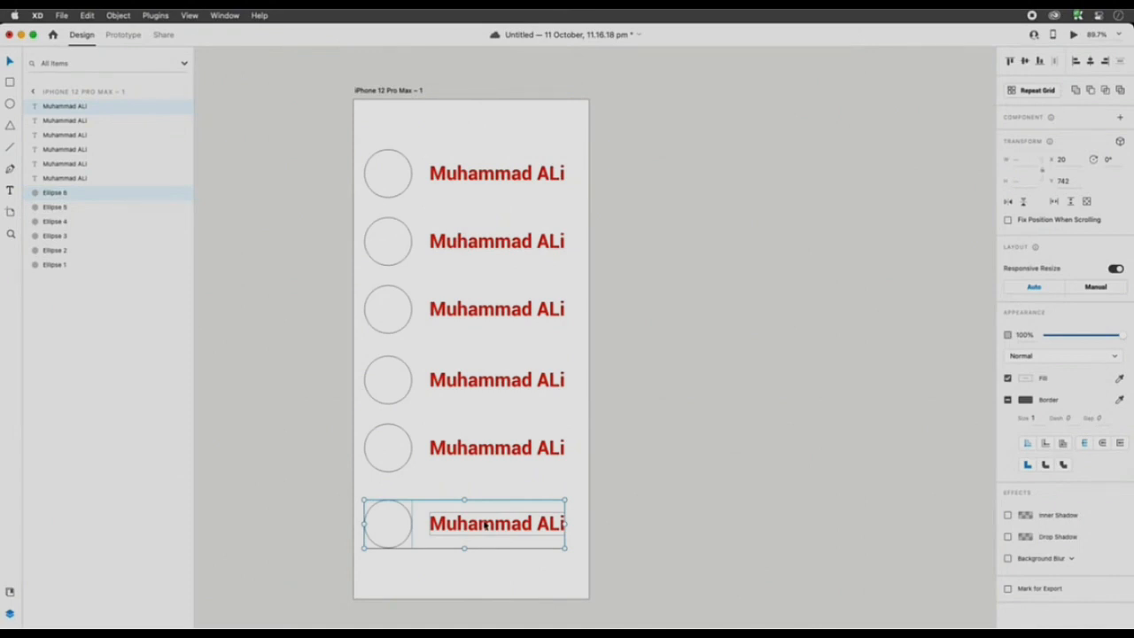
- Set the font size of the name in the first row to 24
{"action": "left_click", "coordinate": [457, 209]}
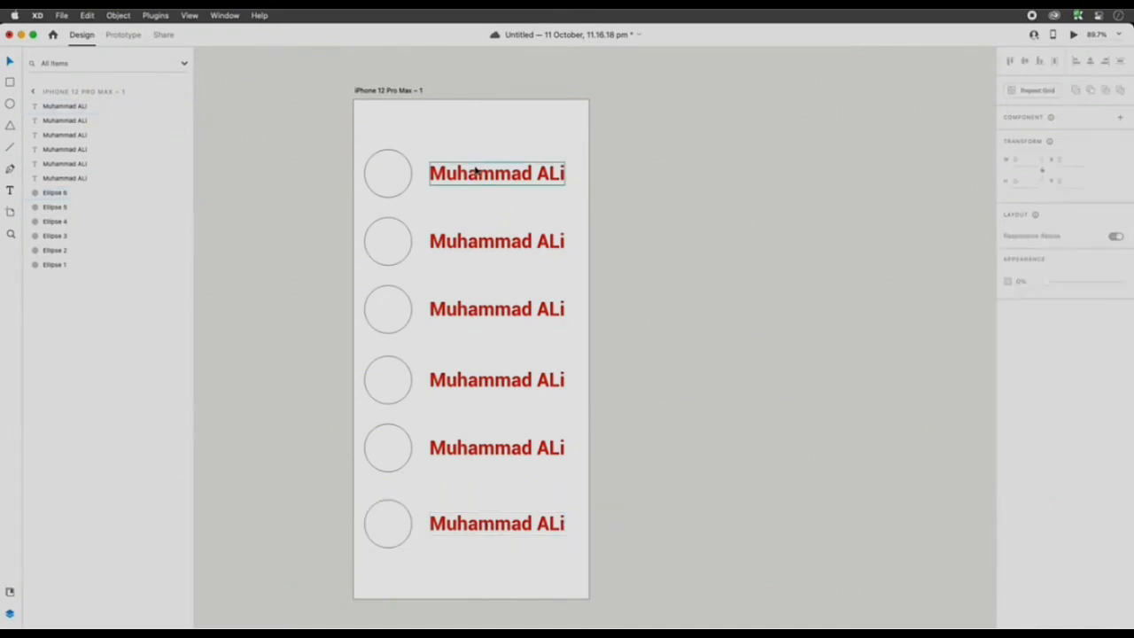
{"action": "left_click", "coordinate": [474, 170]}
{"action": "left_click", "coordinate": [1015, 354]}
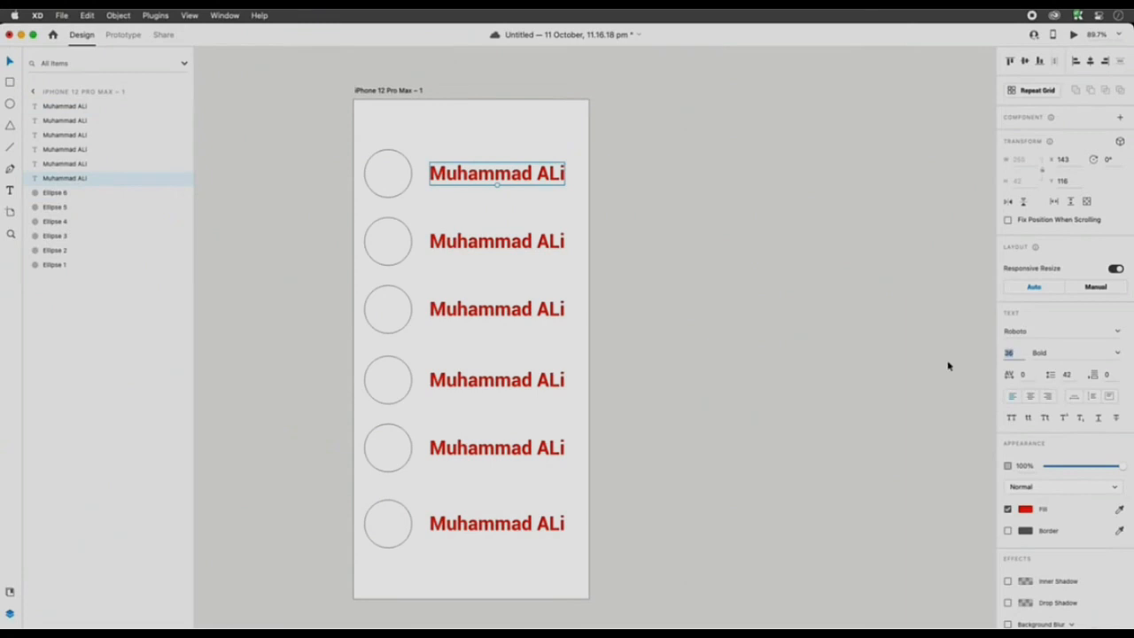
{"action": "type", "text": "24"}
{"action": "key", "text": "Return"}
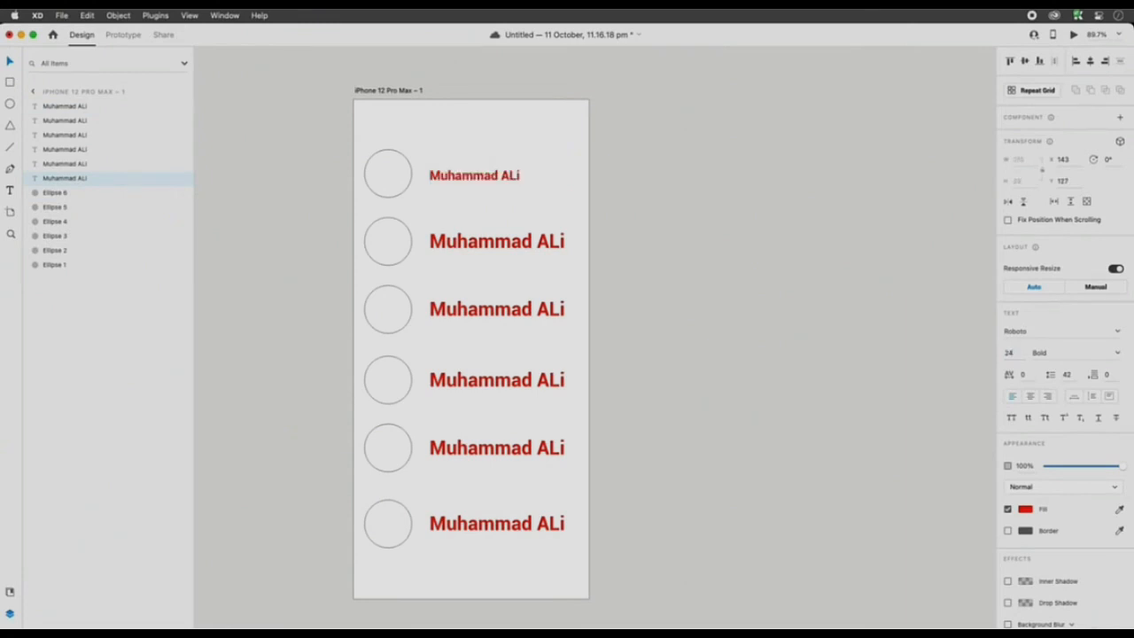
- Set the font size of the names in the other five rows to 24
{"action": "left_click", "coordinate": [555, 218]}
{"action": "left_click_drag", "start_coordinate": [585, 211], "coordinate": [493, 557]}
{"action": "left_click", "coordinate": [1010, 352]}
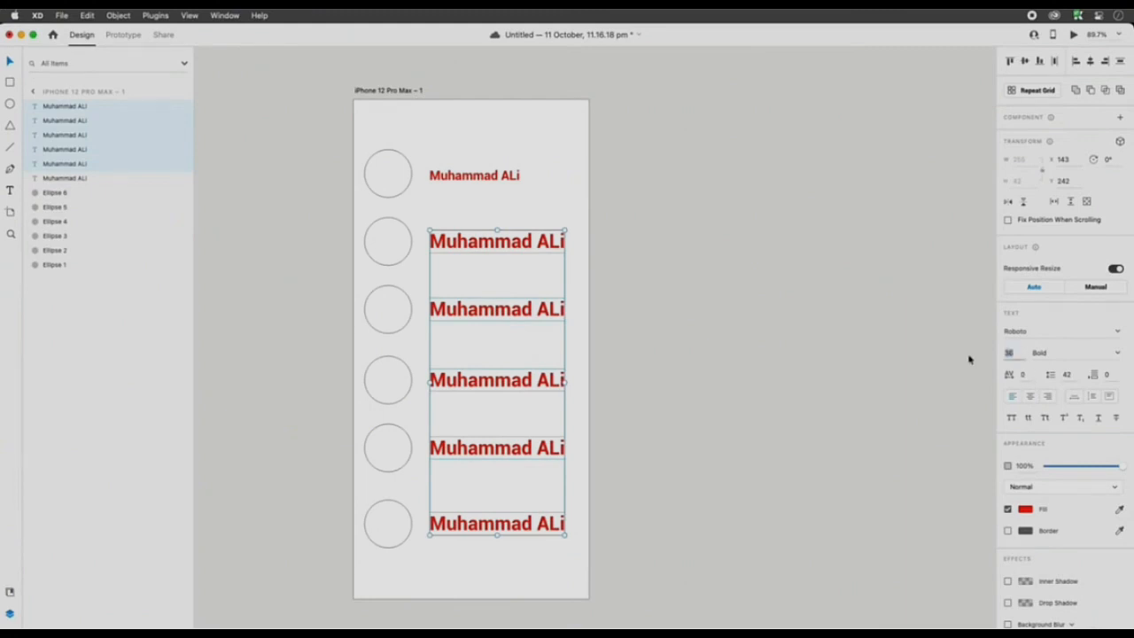
{"action": "type", "text": "24"}
{"action": "key", "text": "Return"}
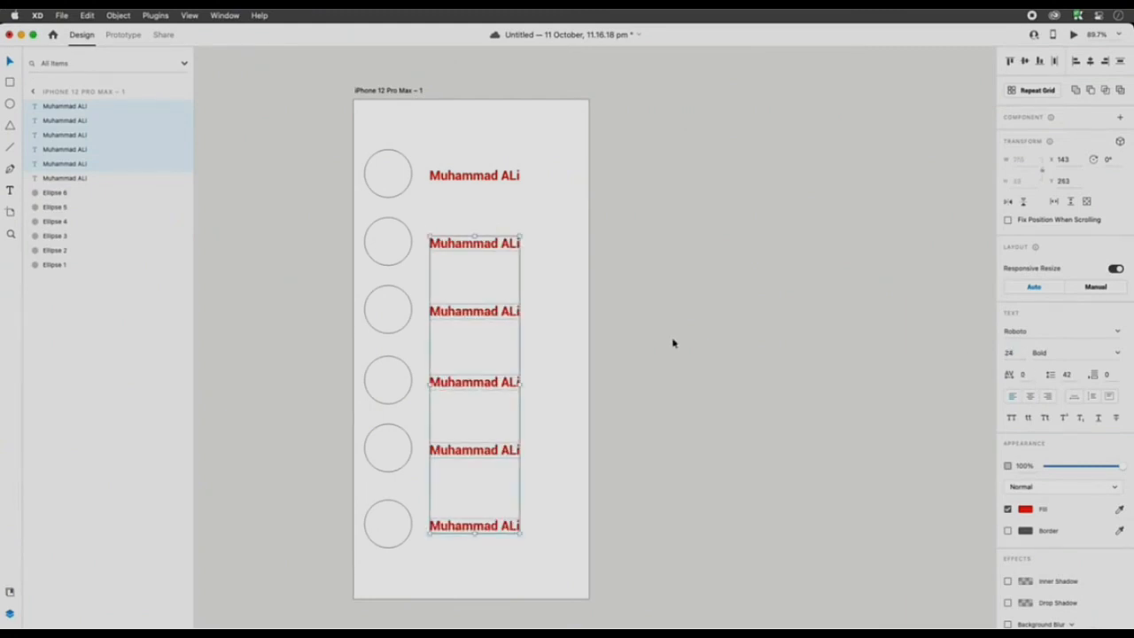
- Delete the five duplicated rows, keeping only the first circle and name
{"action": "left_click_drag", "start_coordinate": [529, 133], "coordinate": [363, 197]}
{"action": "left_click_drag", "start_coordinate": [339, 235], "coordinate": [529, 253]}
{"action": "left_click_drag", "start_coordinate": [547, 216], "coordinate": [365, 562]}
{"action": "key", "text": "Delete"}
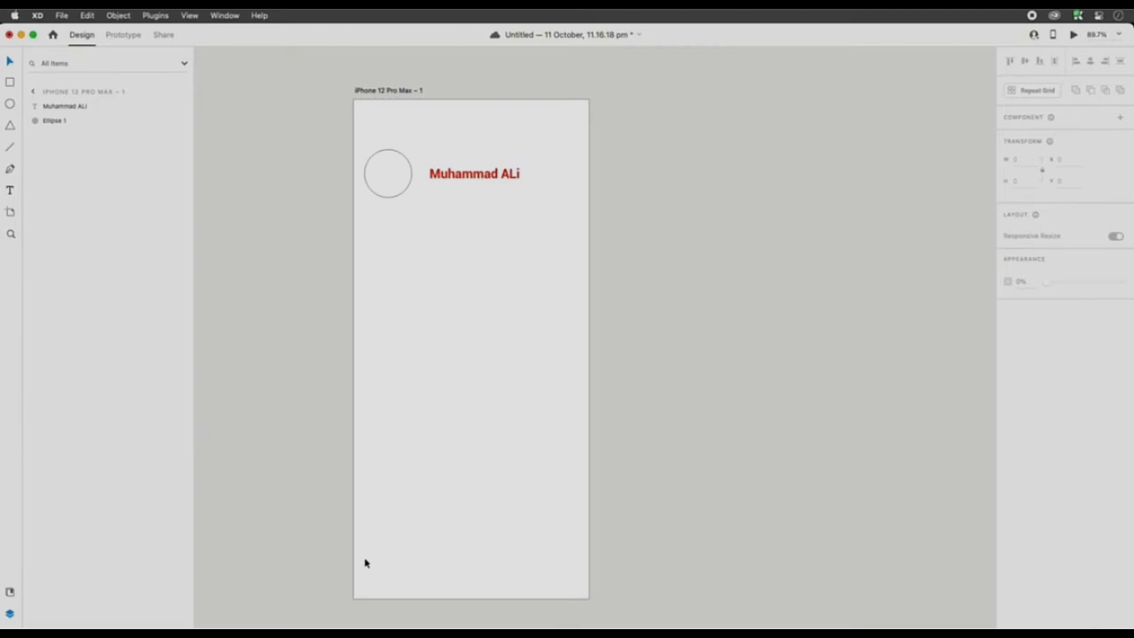
- Fill the circle with green
{"action": "left_click_drag", "start_coordinate": [515, 246], "coordinate": [409, 175]}
{"action": "left_click", "coordinate": [409, 190]}
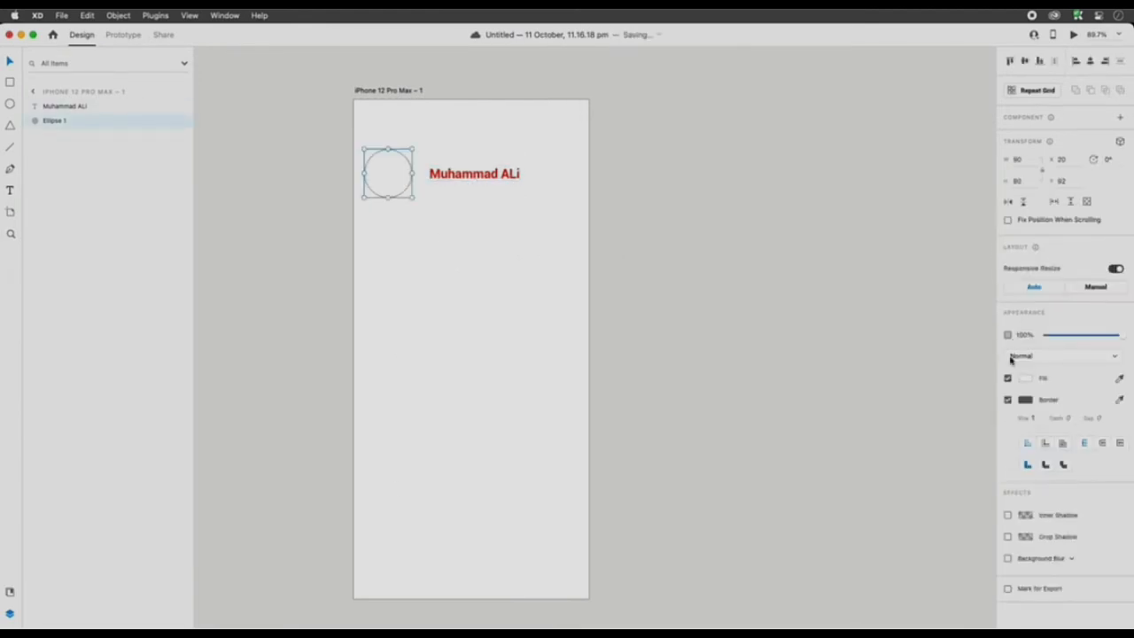
{"action": "left_click", "coordinate": [1024, 378]}
{"action": "left_click", "coordinate": [962, 326]}
{"action": "left_click", "coordinate": [986, 370]}
{"action": "left_click", "coordinate": [635, 253]}
- Move the circle and name up to about X 26, Y 44 and set the name's font size to 32
{"action": "mouse_move", "coordinate": [467, 195]}
{"action": "left_mouse_down"}
{"action": "mouse_move", "coordinate": [387, 172]}
{"action": "mouse_move", "coordinate": [390, 146]}
{"action": "mouse_move", "coordinate": [448, 185]}
{"action": "left_mouse_up"}
{"action": "left_click", "coordinate": [453, 151]}
{"action": "key", "text": "super+z"}
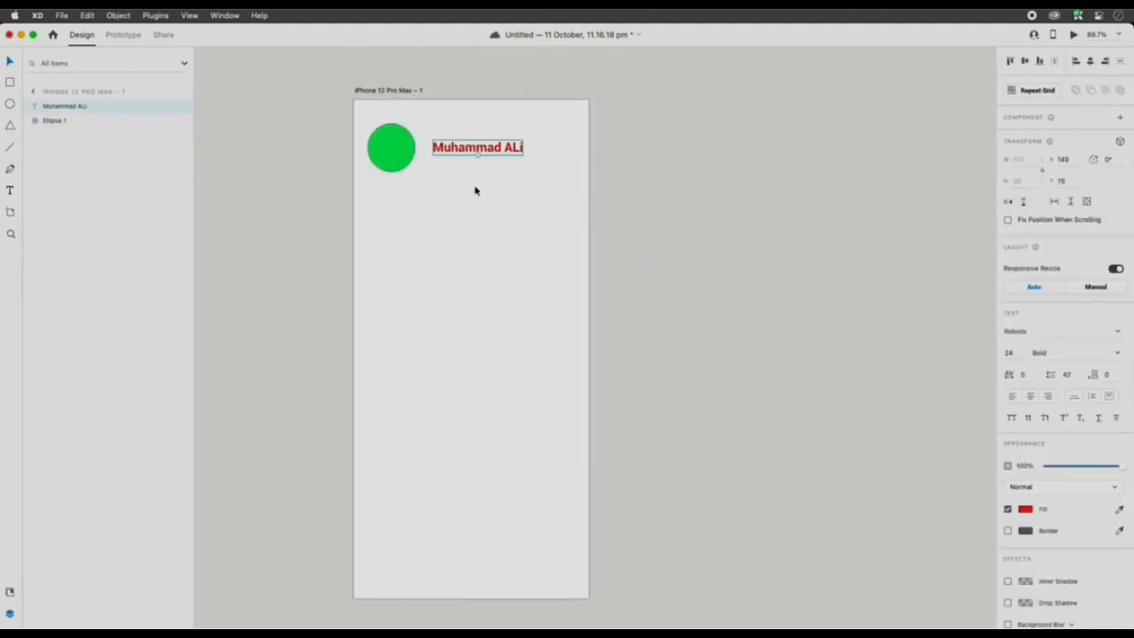
{"action": "left_click", "coordinate": [1008, 352]}
{"action": "type", "text": "32"}
{"action": "key", "text": "Return"}
{"action": "left_click_drag", "start_coordinate": [503, 148], "coordinate": [498, 151]}
- Shift the artboard aside on the canvas and turn the circle and name into a Repeat Grid
{"action": "left_click", "coordinate": [511, 202]}
{"action": "left_click_drag", "start_coordinate": [510, 202], "coordinate": [416, 133]}
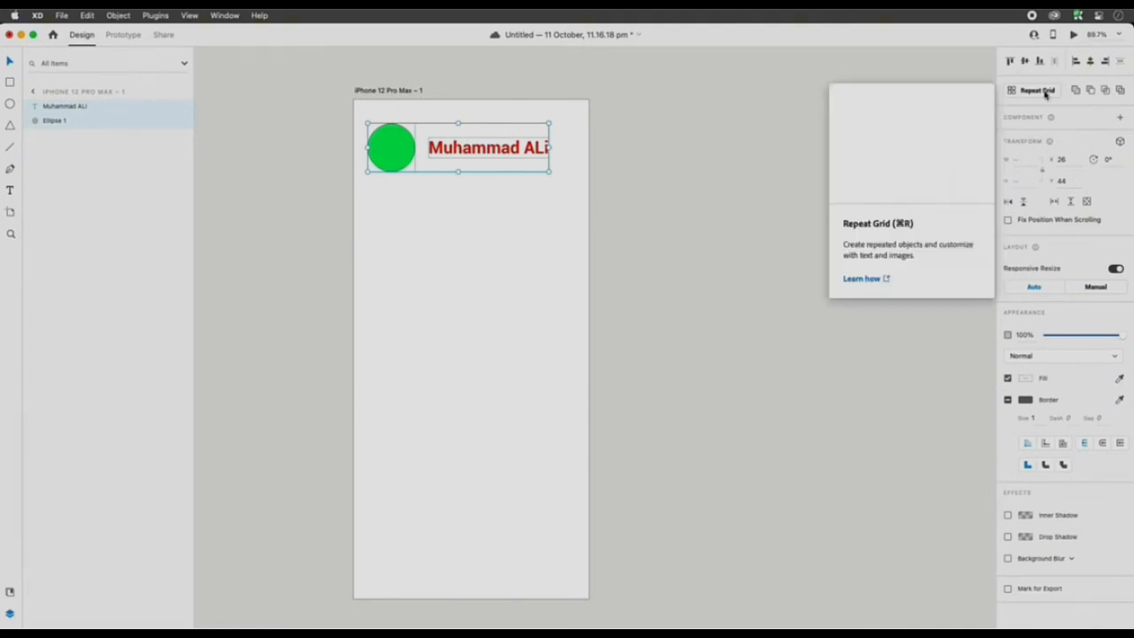
{"action": "left_click_drag", "start_coordinate": [408, 91], "coordinate": [762, 72]}
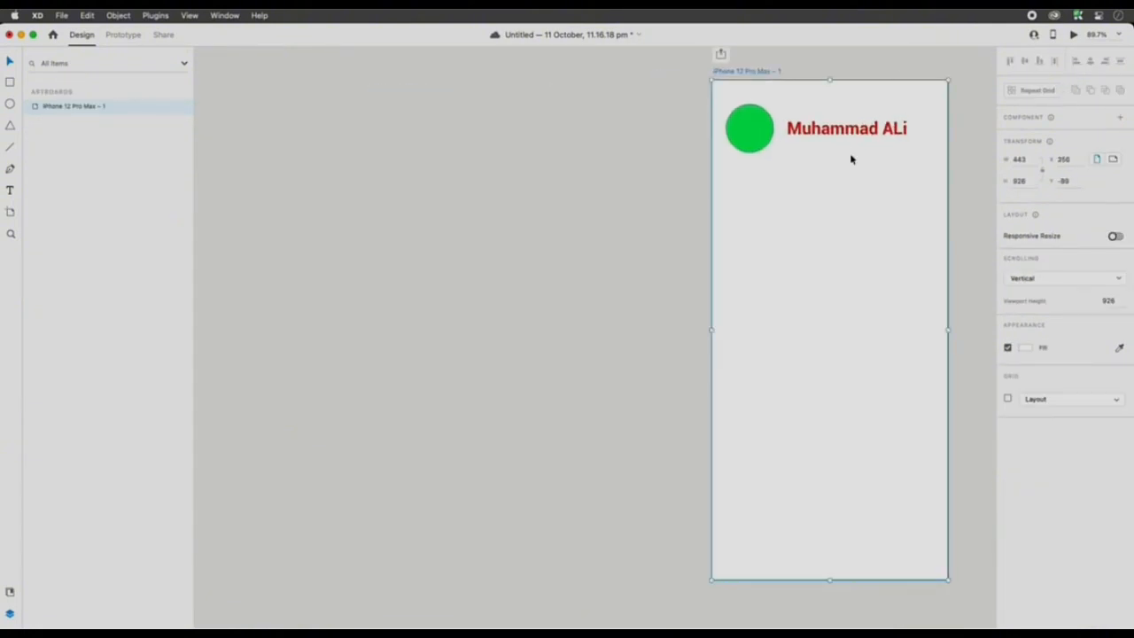
{"action": "left_click_drag", "start_coordinate": [847, 150], "coordinate": [725, 101]}
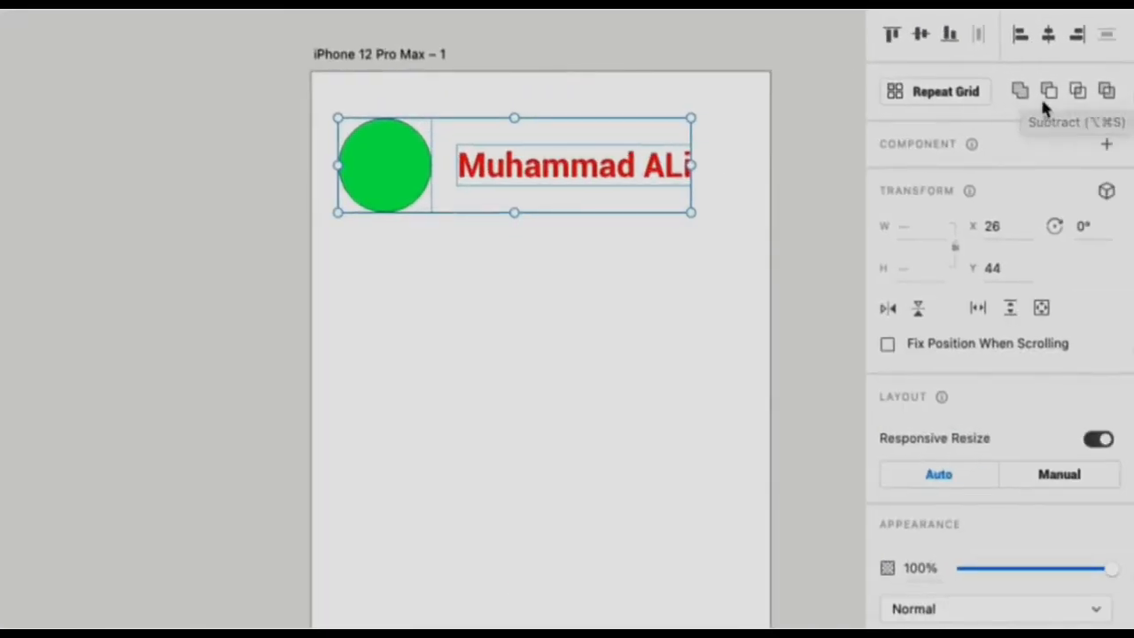
{"action": "left_click", "coordinate": [939, 92]}
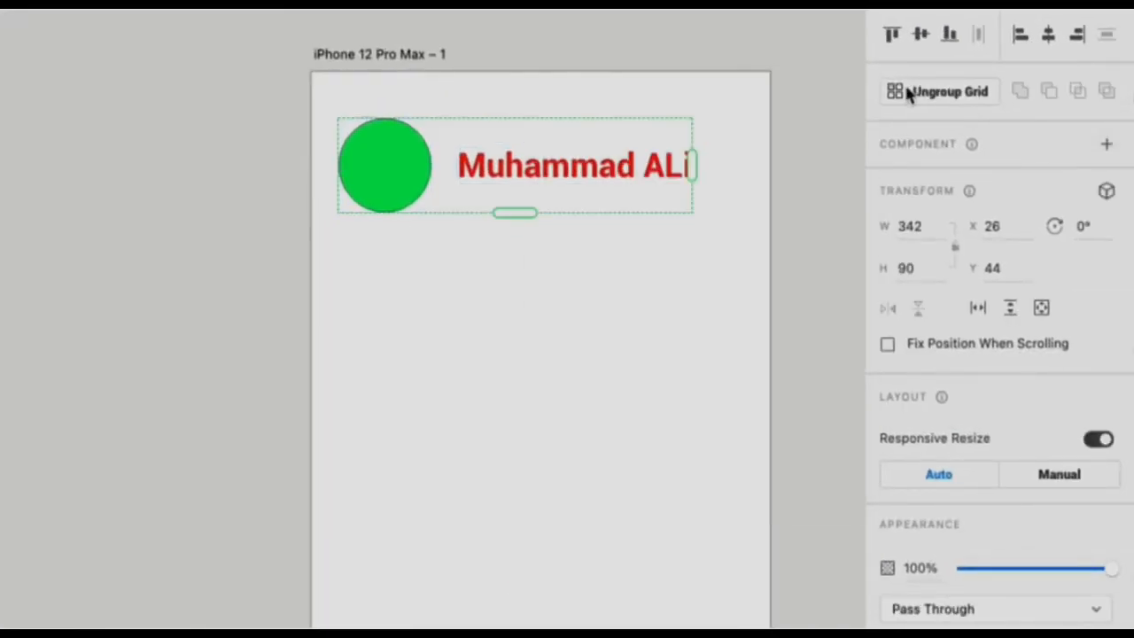
- Try repeating the grid horizontally to about 469 px wide, and undo it
{"action": "left_click_drag", "start_coordinate": [690, 158], "coordinate": [823, 160]}
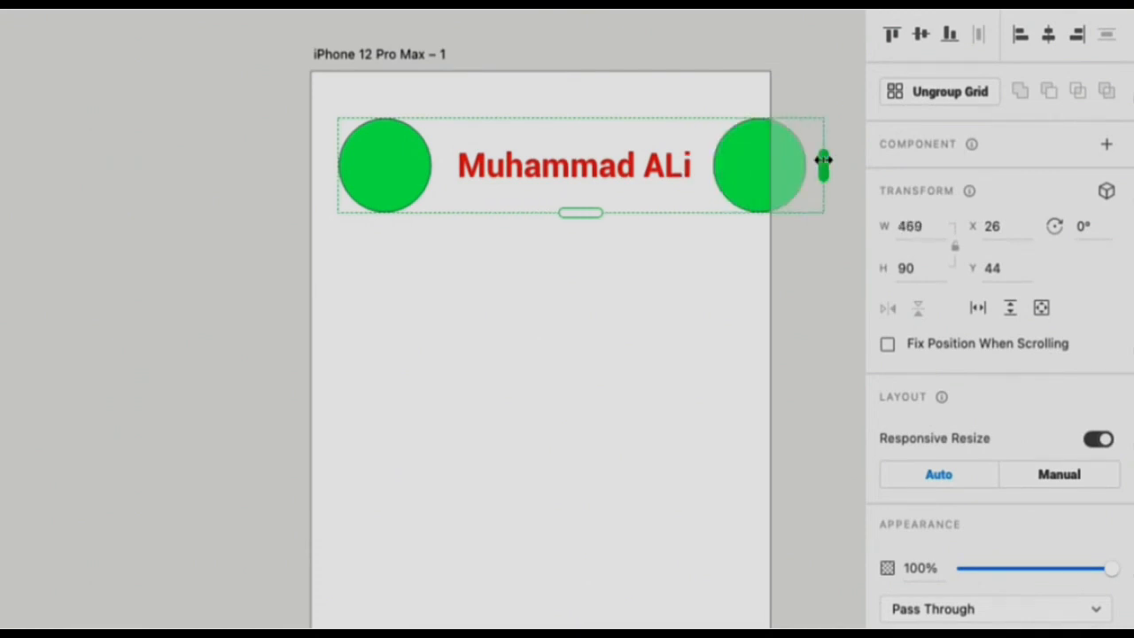
{"action": "key", "text": "ctrl+z"}
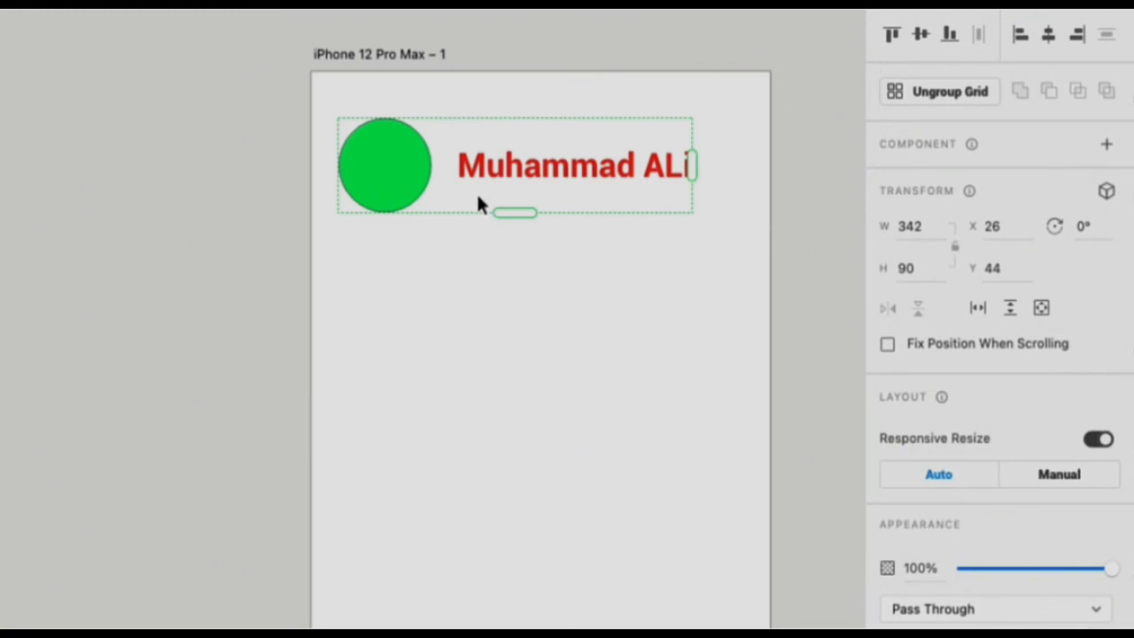
- Extend the Repeat Grid downward to about 655 px high for six rows, repositioning the artboard on the canvas
{"action": "left_click_drag", "start_coordinate": [503, 213], "coordinate": [519, 603]}
{"action": "key", "text": "super+minus"}
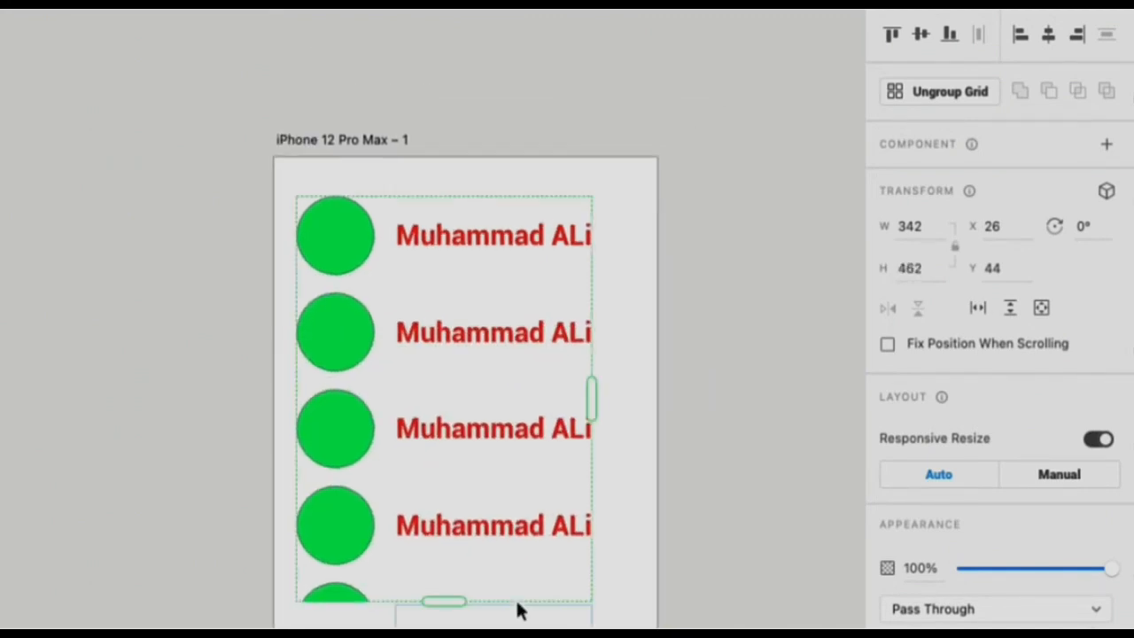
{"action": "key", "text": "super+minus"}
{"action": "left_click_drag", "start_coordinate": [262, 290], "coordinate": [517, 51]}
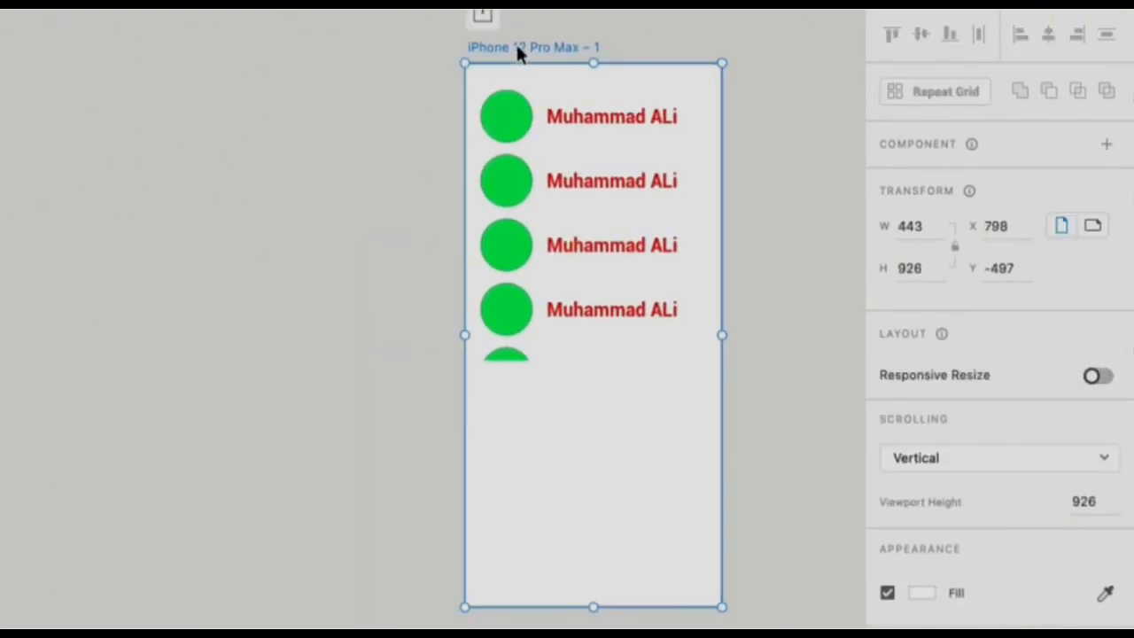
{"action": "left_click", "coordinate": [569, 293]}
{"action": "left_click", "coordinate": [575, 315]}
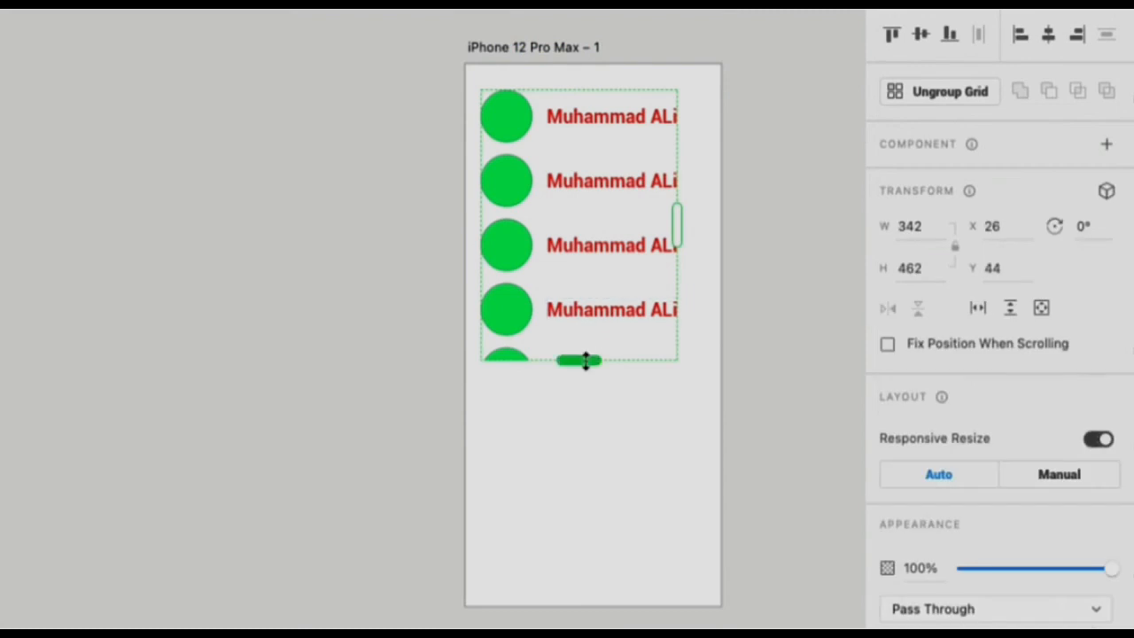
{"action": "left_click_drag", "start_coordinate": [585, 357], "coordinate": [576, 474]}
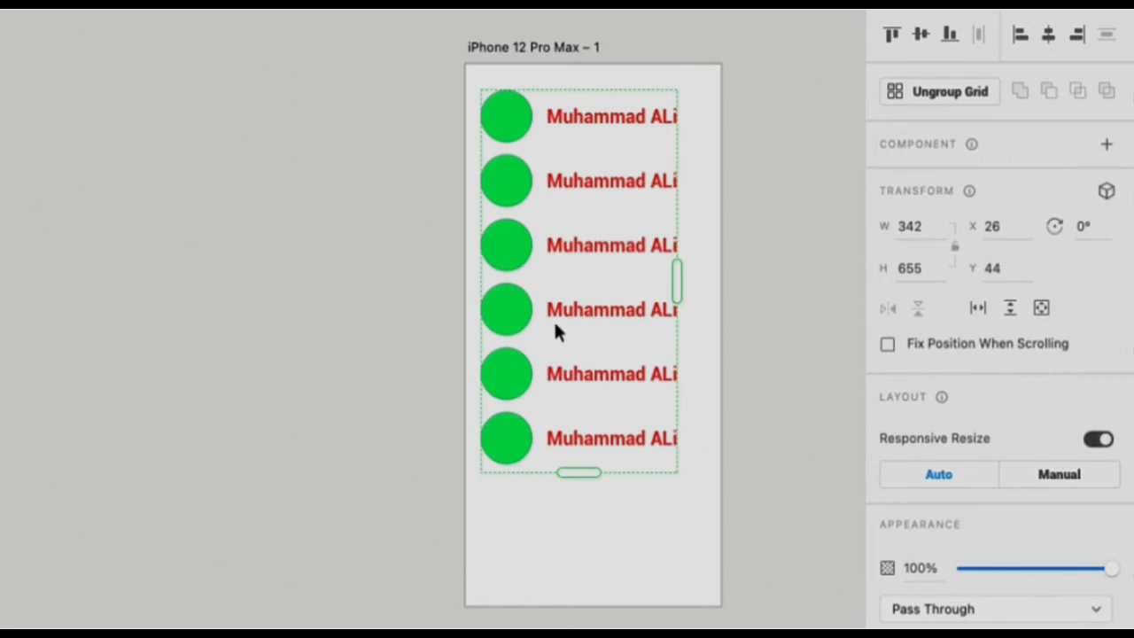
- Reduce the name's font size to 24 inside the Repeat Grid
{"action": "double_click", "coordinate": [593, 116]}
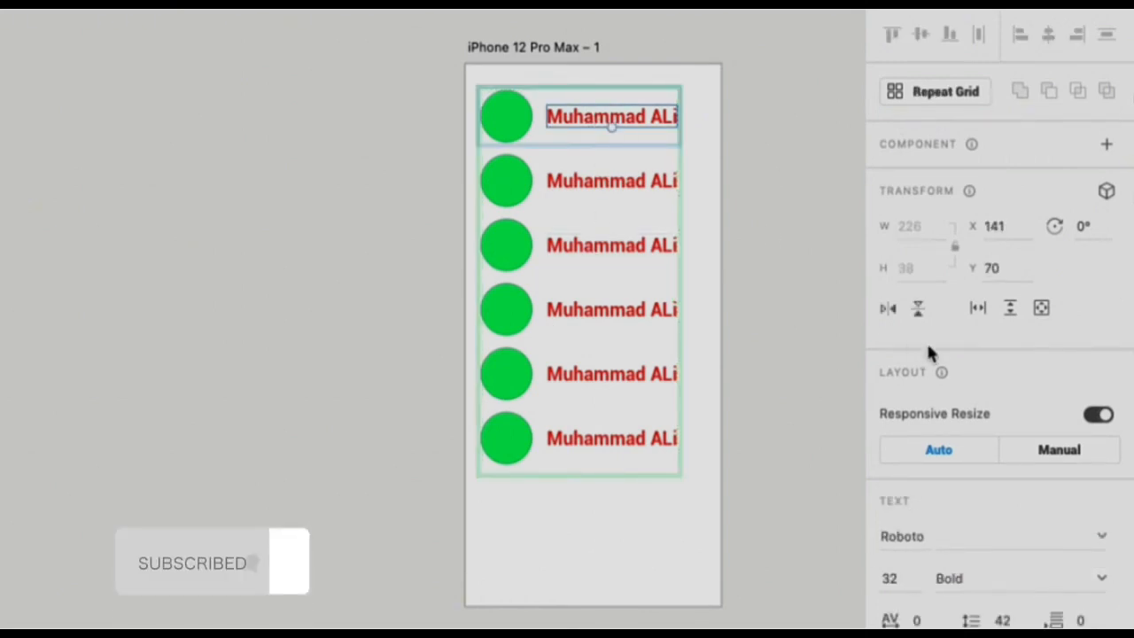
{"action": "left_click", "coordinate": [890, 578]}
{"action": "type", "text": "30"}
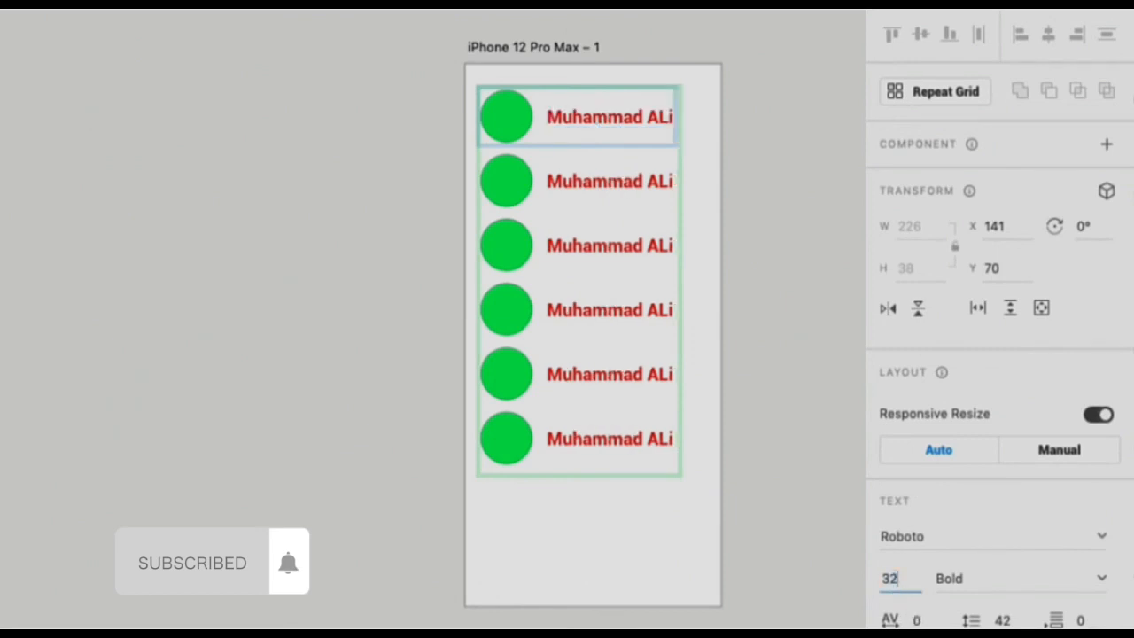
{"action": "key", "text": "Down"}
{"action": "key", "text": "Down"}
{"action": "key", "text": "Down"}
{"action": "key", "text": "Down"}
{"action": "key", "text": "Down"}
{"action": "key", "text": "Down"}
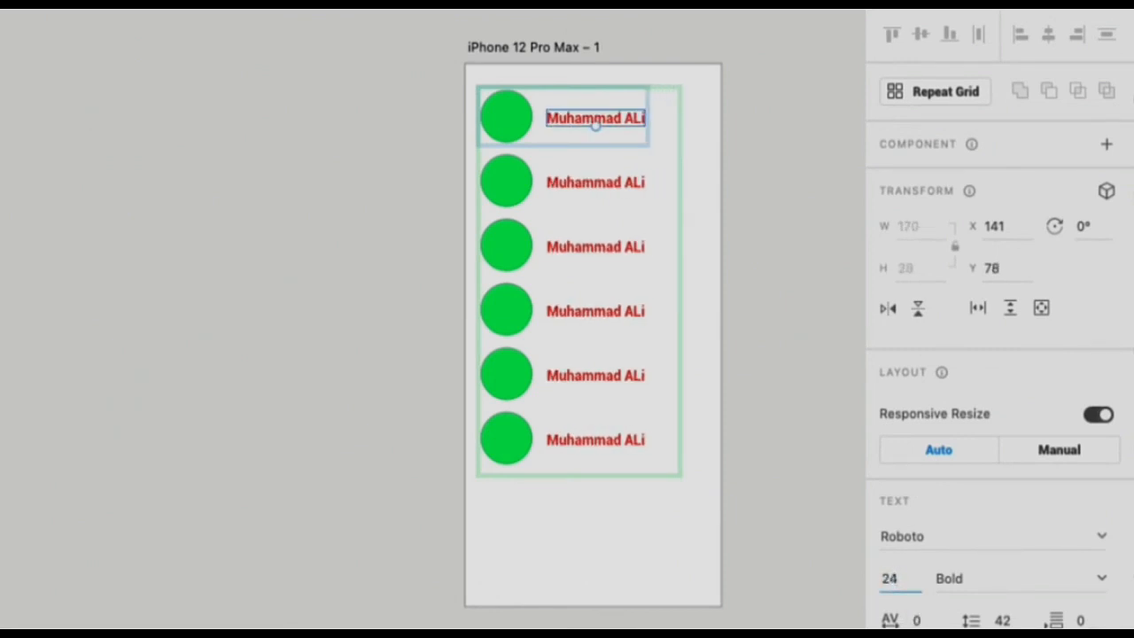
- Select the first row's circle and name, try bottom and top alignment, and align them by their vertical middles
{"action": "left_click", "coordinate": [511, 116], "text": "shift"}
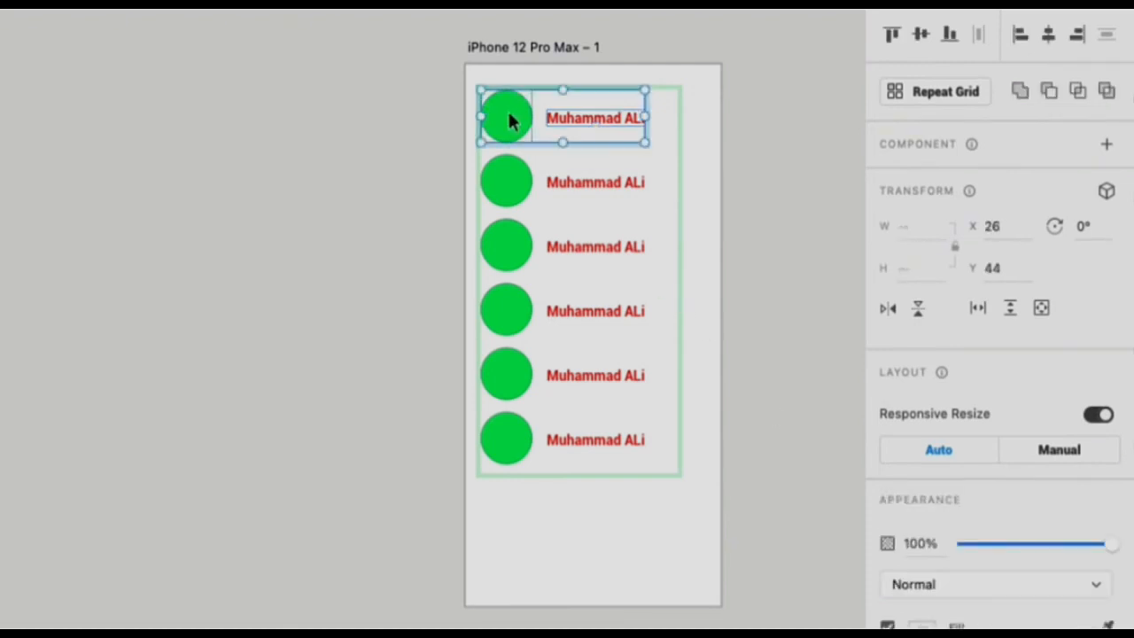
{"action": "left_click", "coordinate": [949, 35]}
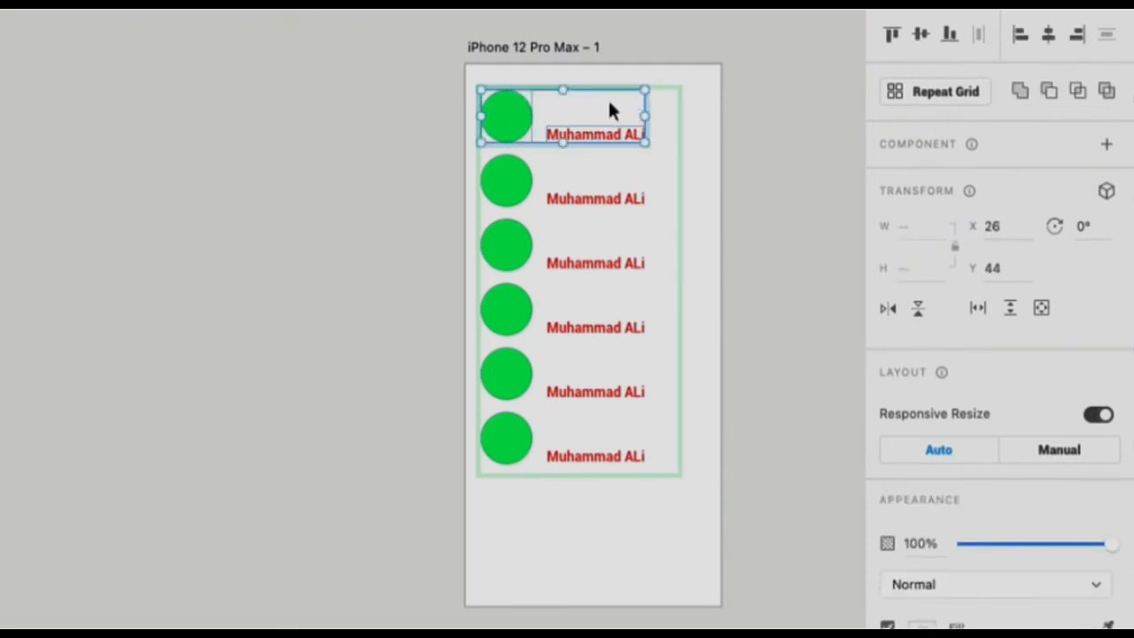
{"action": "left_click", "coordinate": [890, 32]}
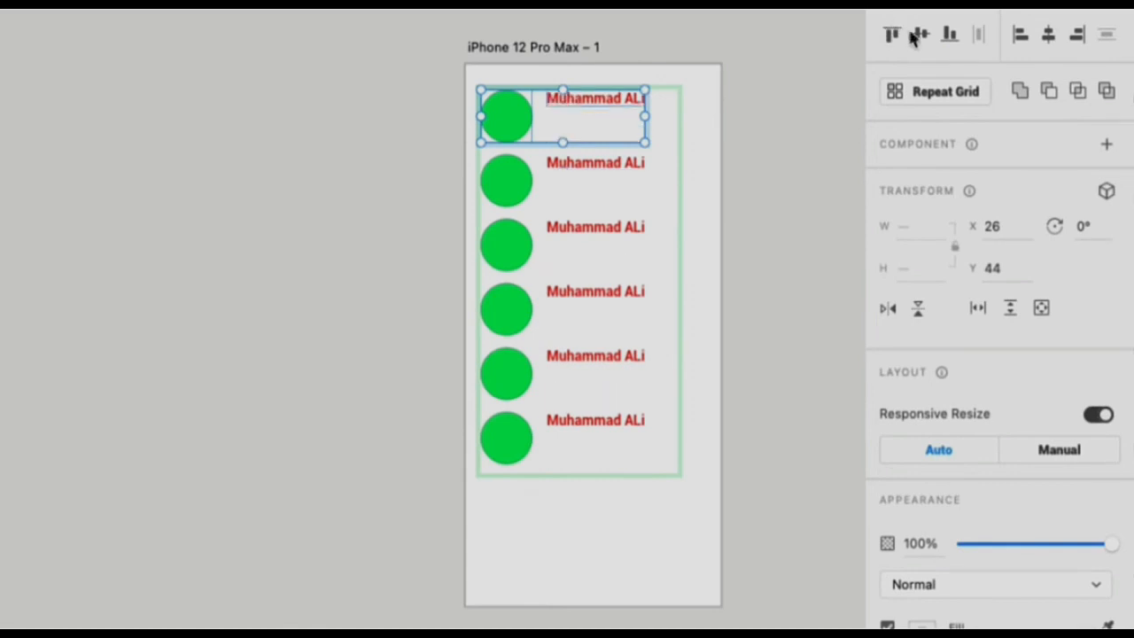
{"action": "left_click", "coordinate": [919, 34]}
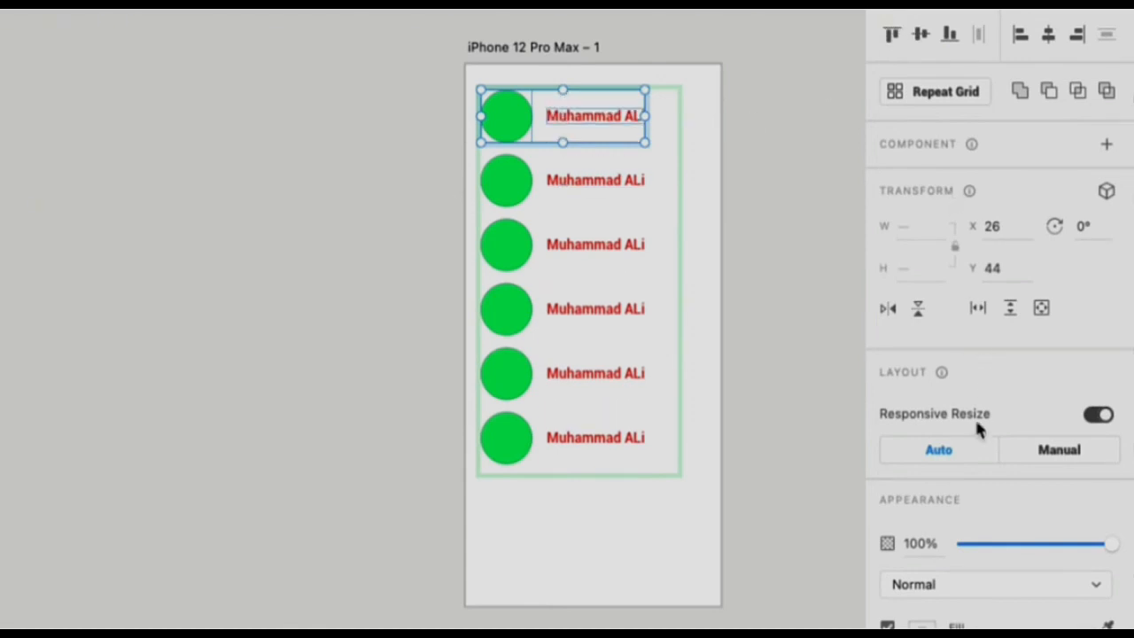
- Change the fill of the selected circle and name to crimson
{"action": "left_click", "coordinate": [920, 622]}
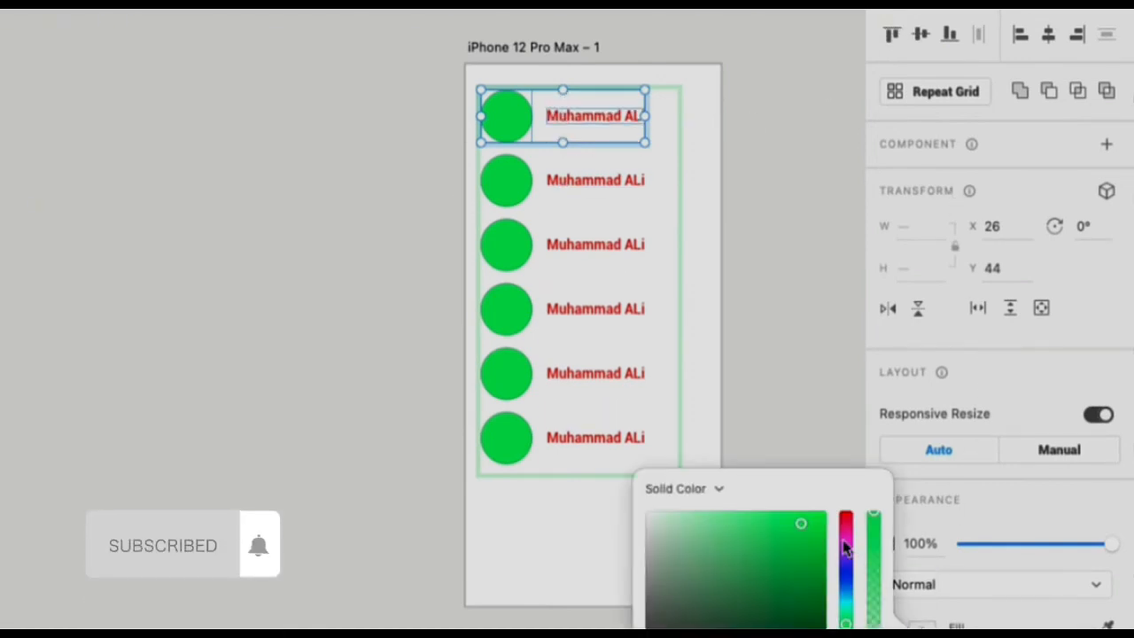
{"action": "left_click_drag", "start_coordinate": [844, 549], "coordinate": [845, 523]}
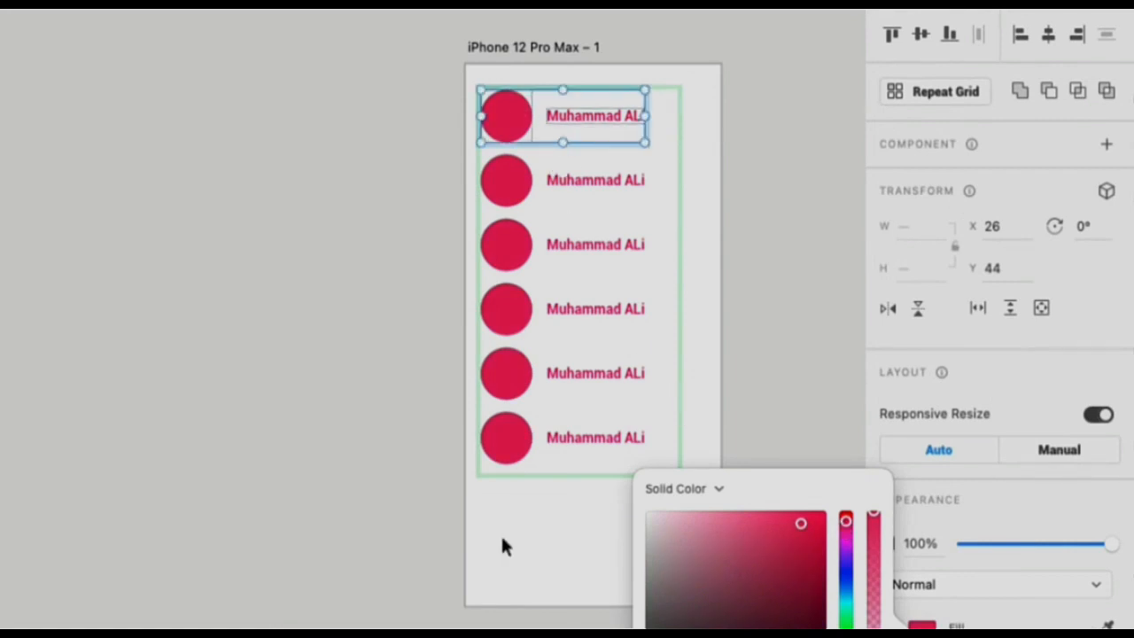
{"action": "left_click", "coordinate": [570, 525]}
{"action": "left_click", "coordinate": [570, 525]}
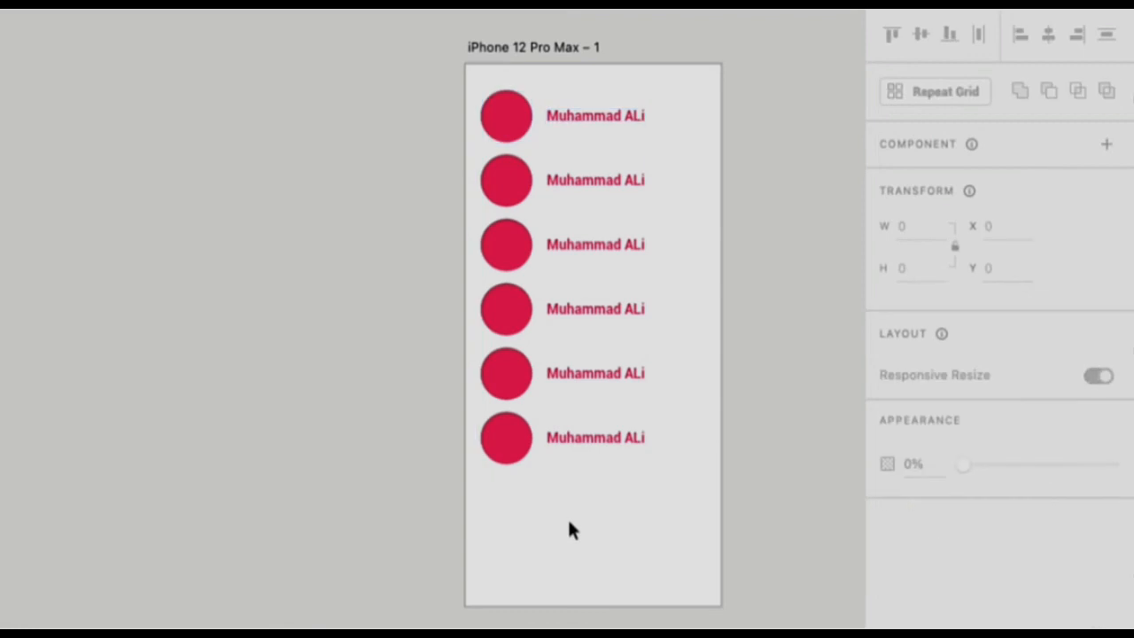
- Increase the spacing between the Repeat Grid's rows until the grid is about 830 px high
{"action": "left_click", "coordinate": [589, 180]}
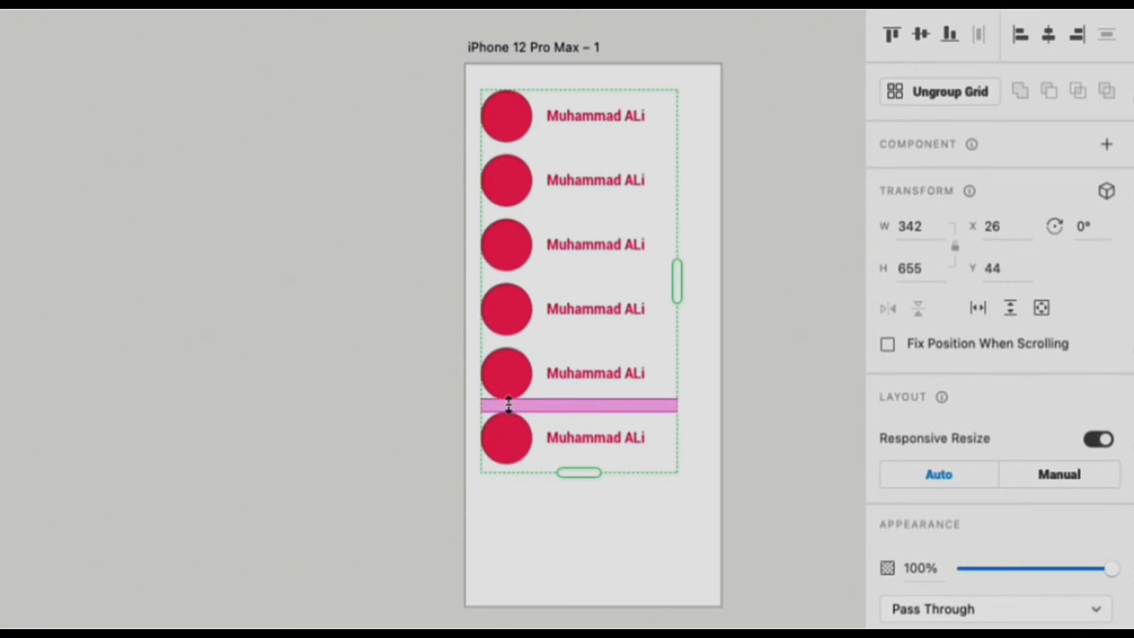
{"action": "left_click_drag", "start_coordinate": [508, 404], "coordinate": [514, 495]}
{"action": "scroll", "coordinate": [382, 447], "scroll_direction": "down", "scroll_amount": 2}
{"action": "left_click_drag", "start_coordinate": [526, 298], "coordinate": [524, 310]}
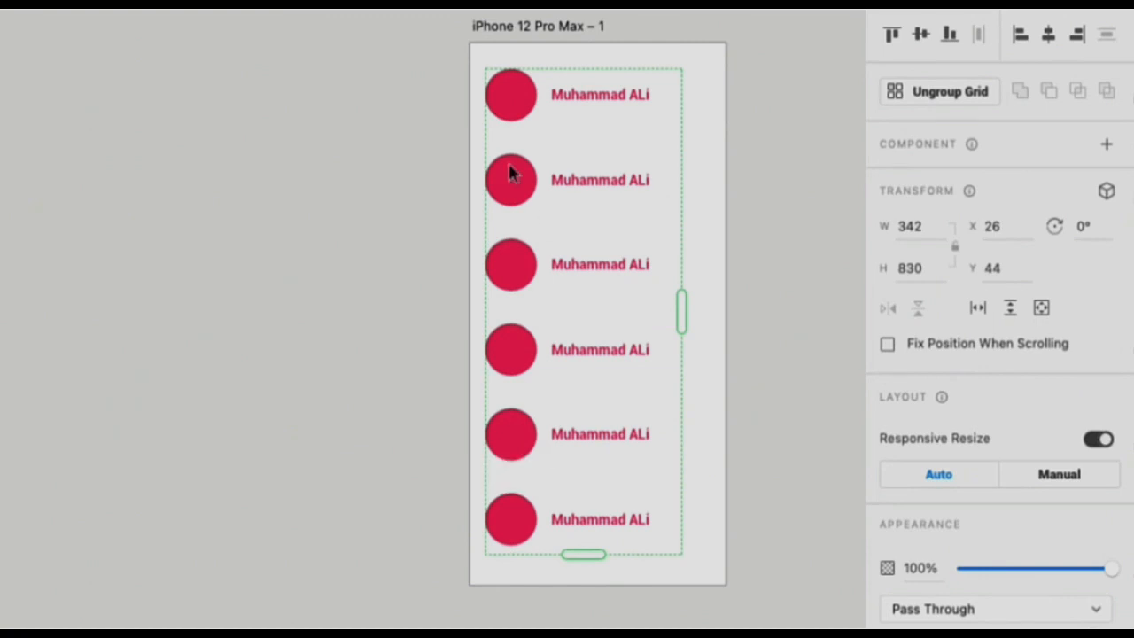
- Change the fill of the circles in the Repeat Grid to cyan blue
{"action": "double_click", "coordinate": [525, 183]}
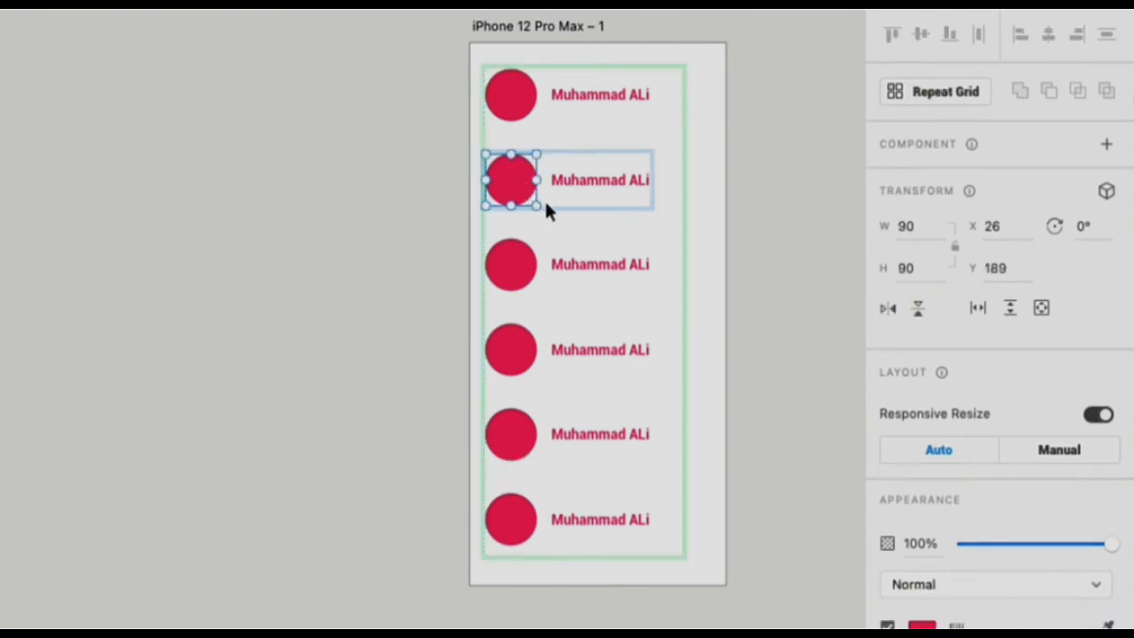
{"action": "left_click", "coordinate": [922, 626]}
{"action": "left_click_drag", "start_coordinate": [844, 576], "coordinate": [848, 602]}
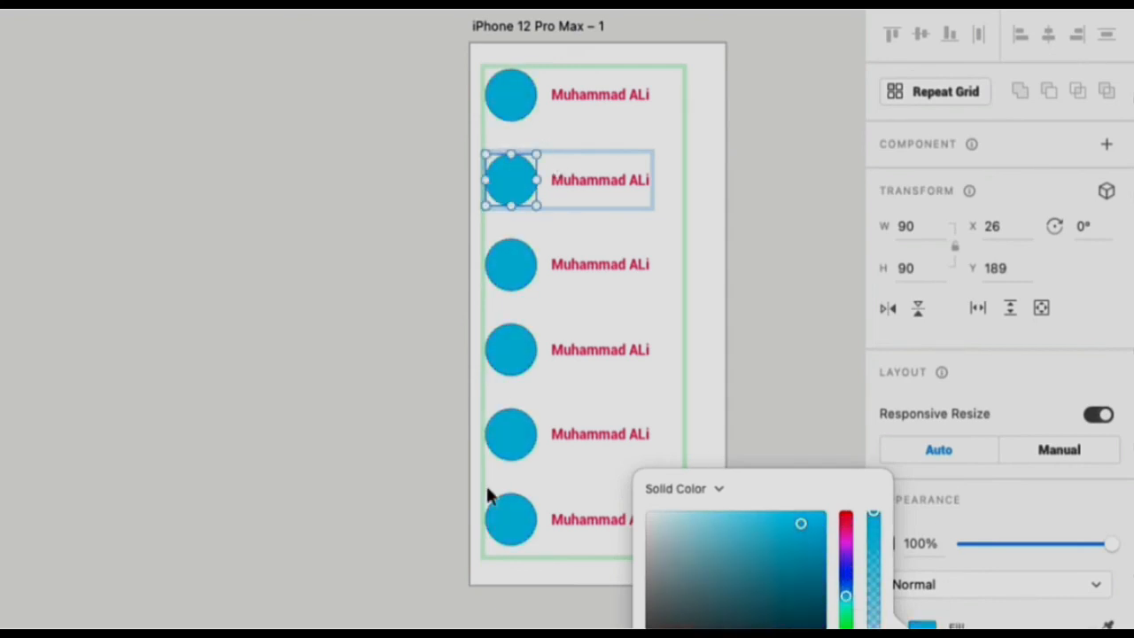
{"action": "left_click", "coordinate": [1061, 500]}
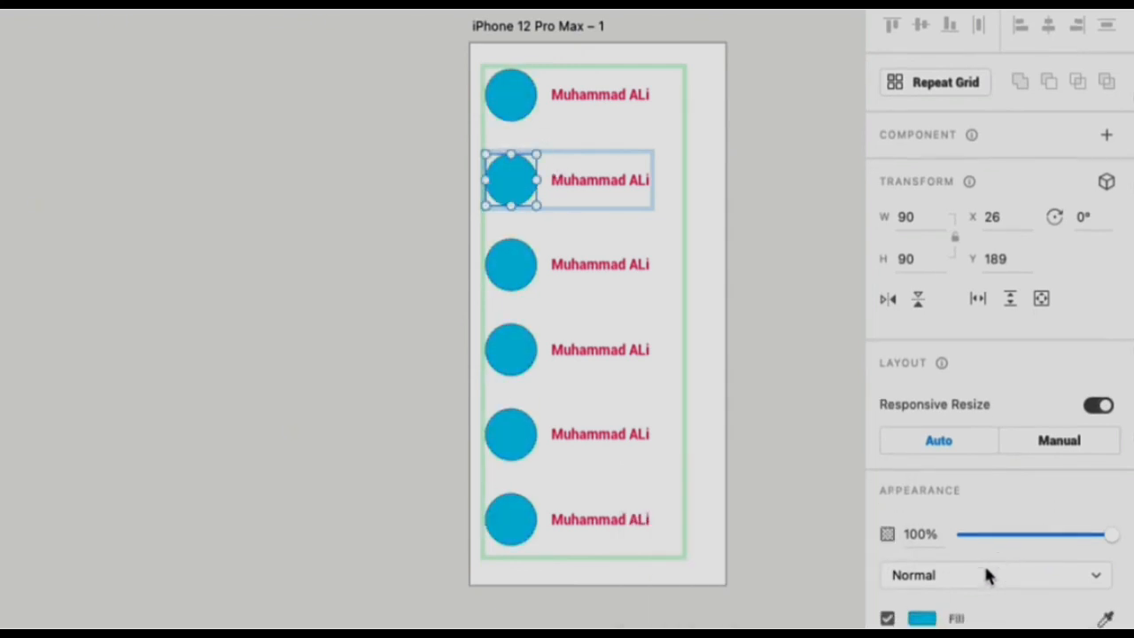
{"action": "left_click", "coordinate": [607, 180]}
{"action": "left_click", "coordinate": [702, 162]}
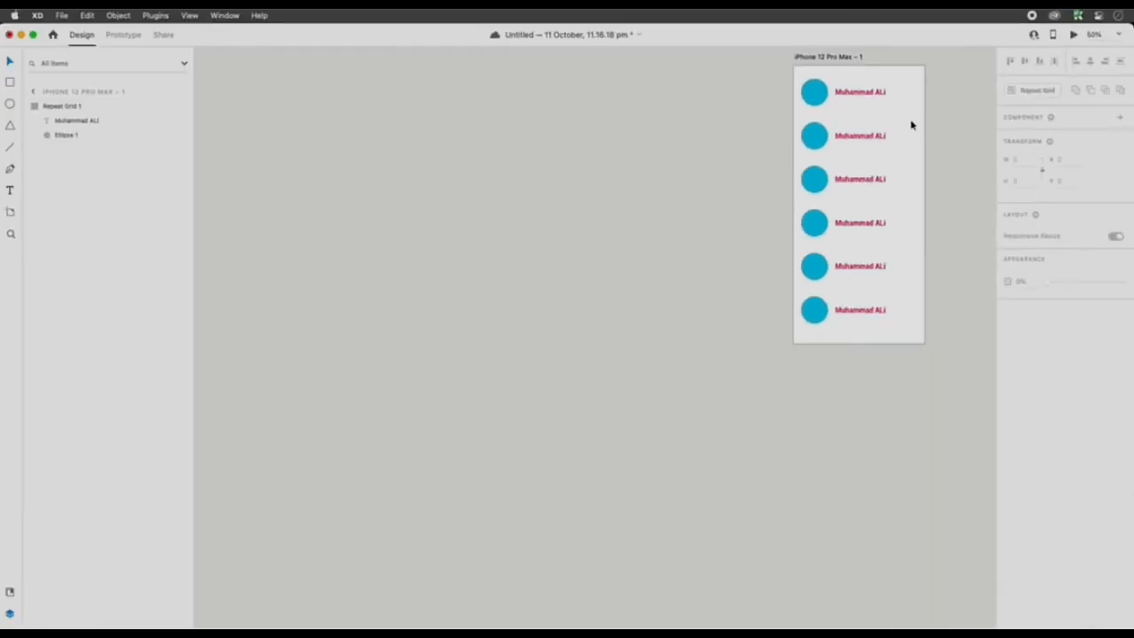
- Move the artboard across the canvas and widen it to about 1221 px
{"action": "left_click_drag", "start_coordinate": [842, 56], "coordinate": [346, 94]}
{"action": "key", "text": "super+0"}
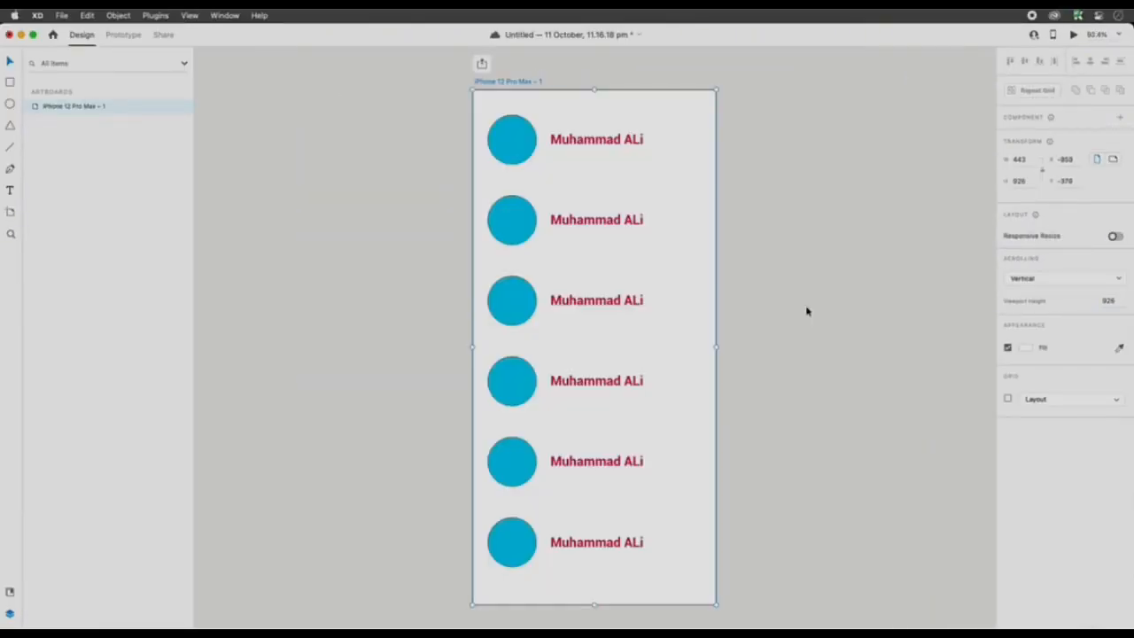
{"action": "left_click_drag", "start_coordinate": [714, 346], "coordinate": [928, 337]}
{"action": "left_click_drag", "start_coordinate": [494, 84], "coordinate": [303, 86]}
{"action": "left_click_drag", "start_coordinate": [739, 346], "coordinate": [945, 346]}
- Extend the Repeat Grid sideways to about 1195 px wide, narrowing the gap between its columns to about 32 px
{"action": "left_click", "coordinate": [440, 397]}
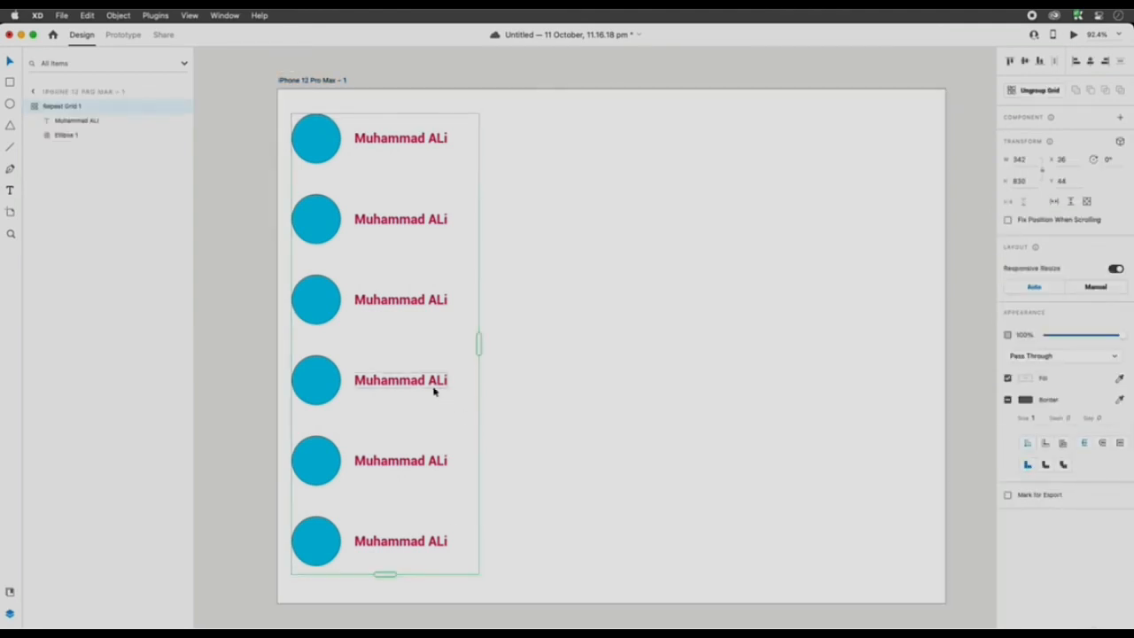
{"action": "mouse_move", "coordinate": [475, 342]}
{"action": "left_click_drag", "start_coordinate": [477, 342], "coordinate": [858, 341]}
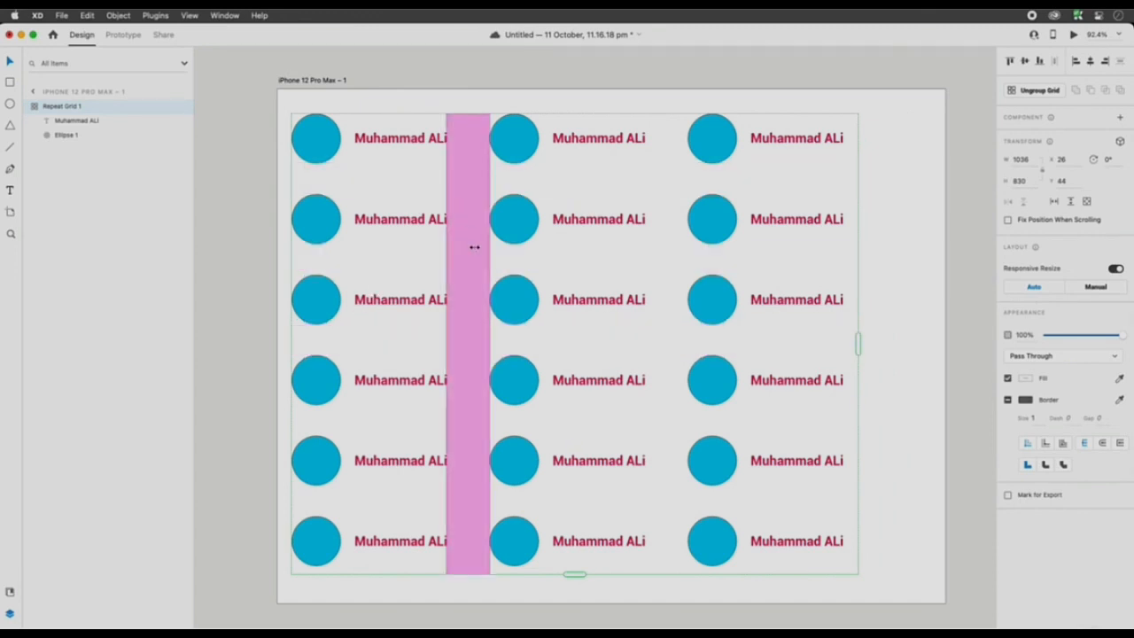
{"action": "left_click_drag", "start_coordinate": [472, 241], "coordinate": [447, 250]}
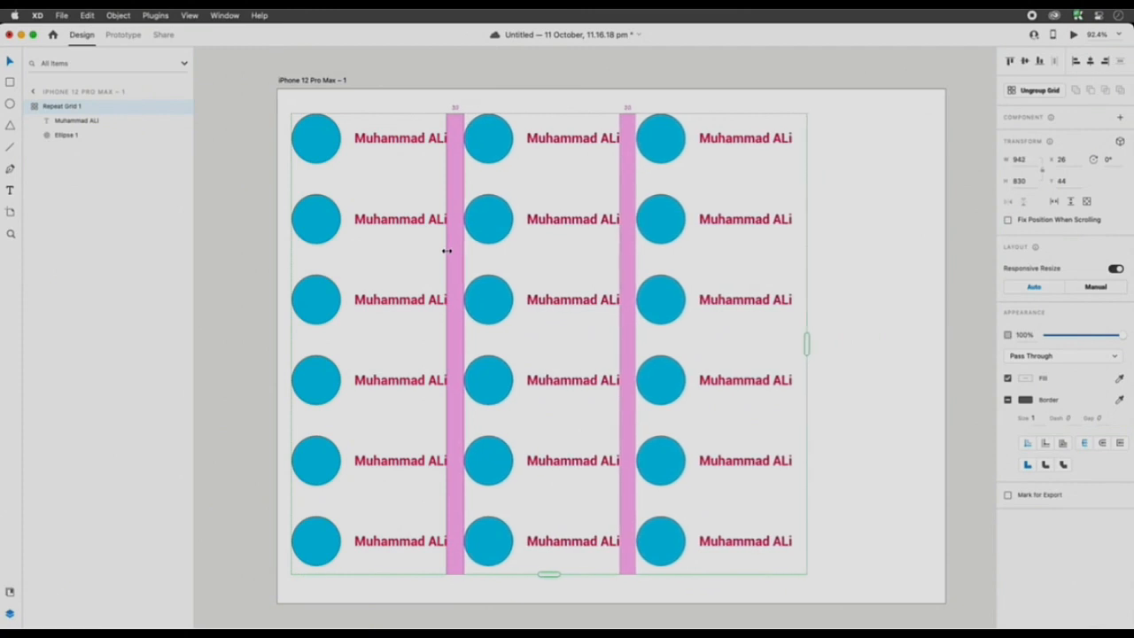
{"action": "left_click_drag", "start_coordinate": [807, 342], "coordinate": [945, 340]}
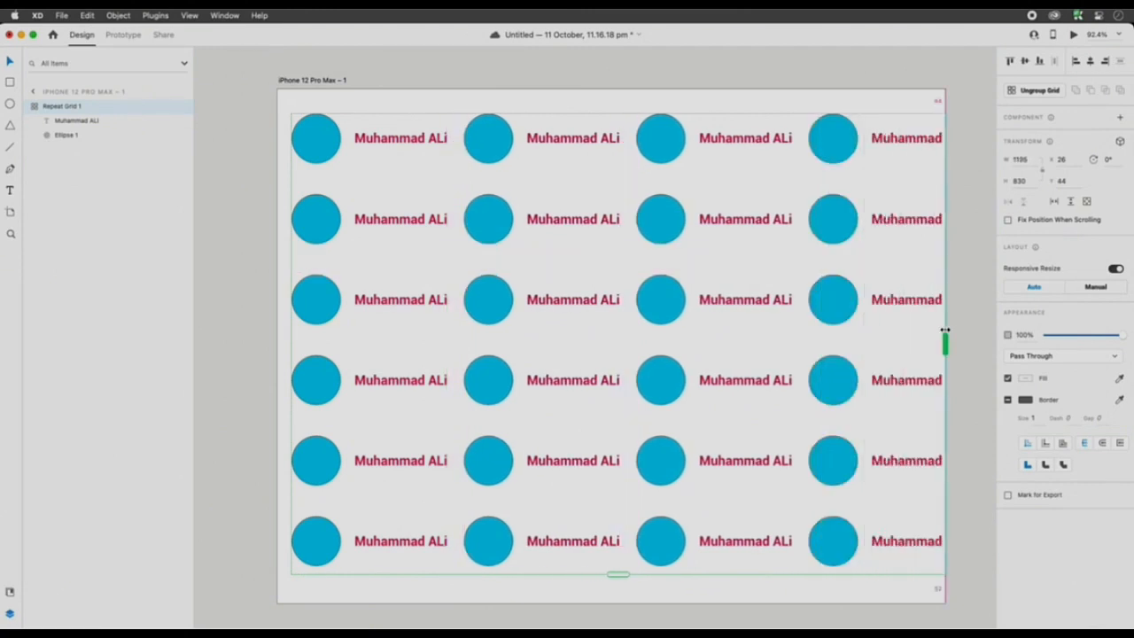
- Extend the artboard's left side to about 1340 px wide and stretch the Repeat Grid to about 1314 px
{"action": "left_click", "coordinate": [286, 80]}
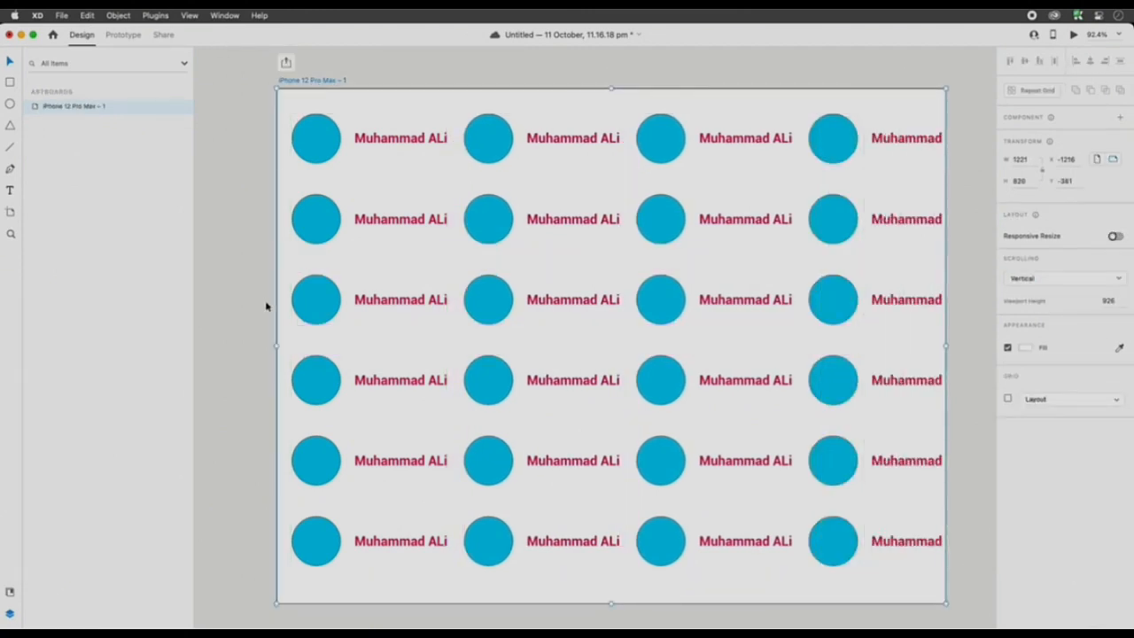
{"action": "left_click_drag", "start_coordinate": [275, 345], "coordinate": [210, 346]}
{"action": "left_click", "coordinate": [341, 151]}
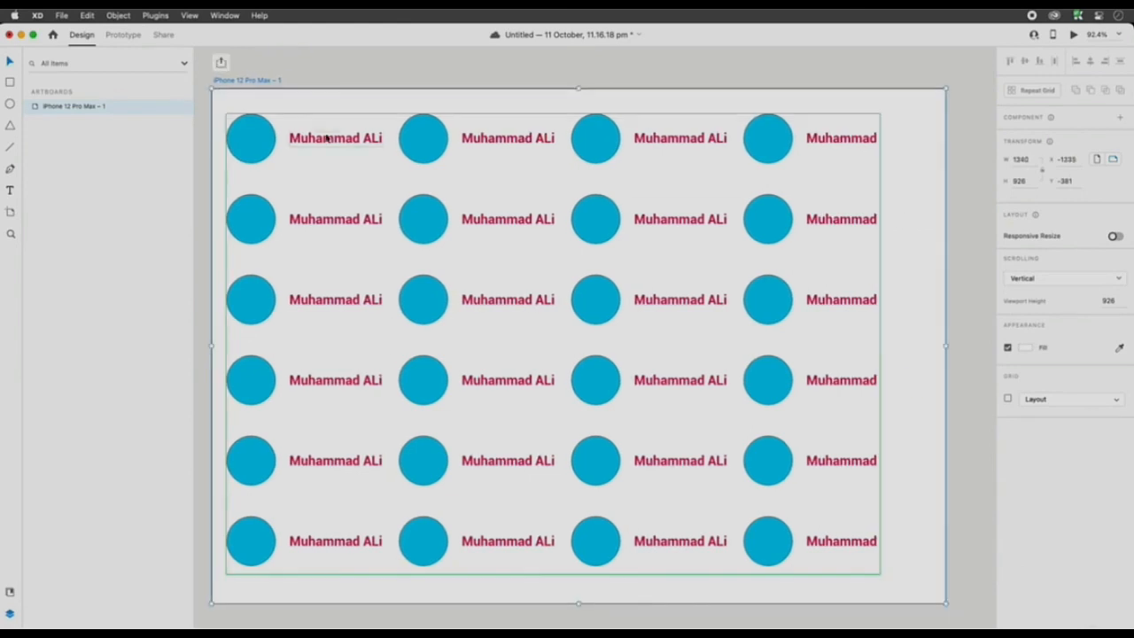
{"action": "left_click_drag", "start_coordinate": [880, 342], "coordinate": [944, 337]}
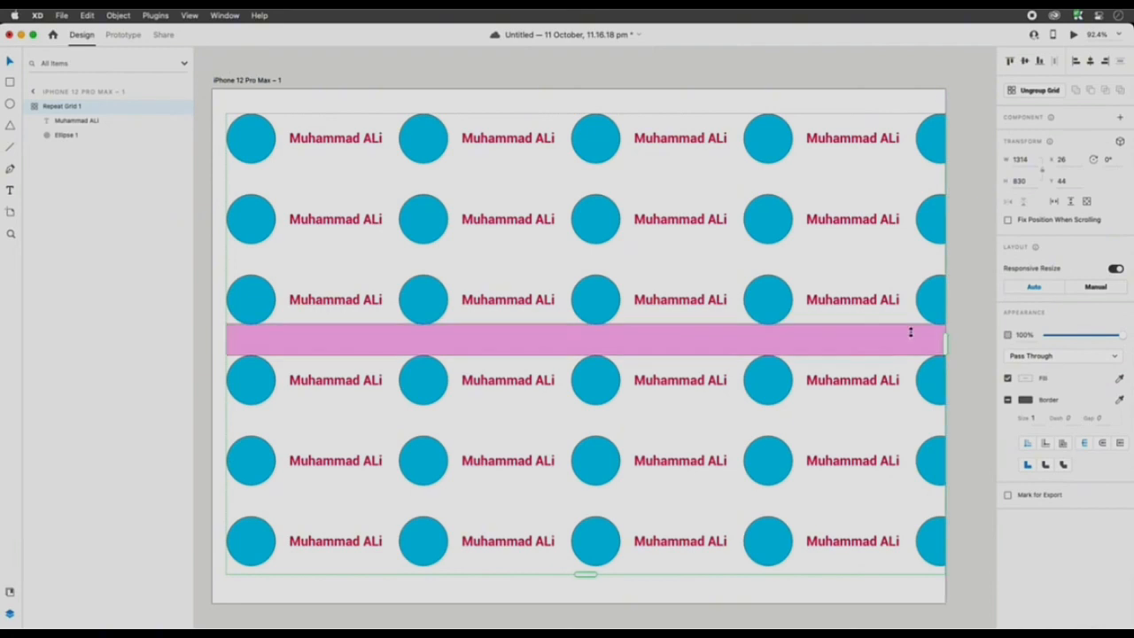
- Widen the column gap slightly and trim the Repeat Grid to about 1287 px wide, leaving four full columns
{"action": "left_click_drag", "start_coordinate": [738, 287], "coordinate": [756, 285]}
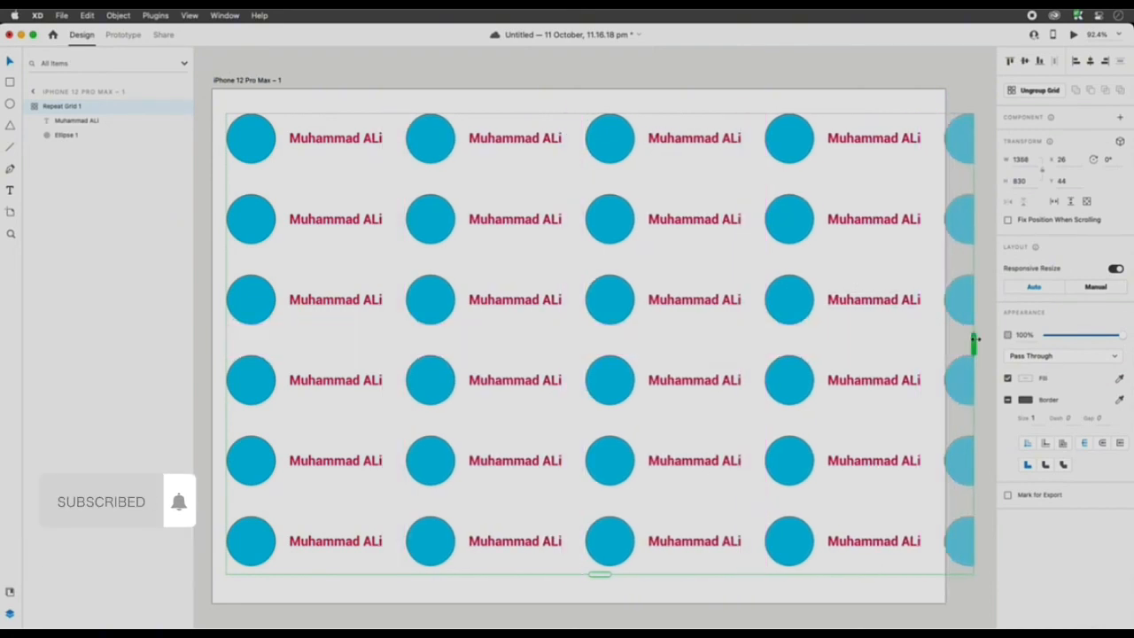
{"action": "left_click_drag", "start_coordinate": [974, 339], "coordinate": [935, 342]}
{"action": "left_click", "coordinate": [955, 246]}
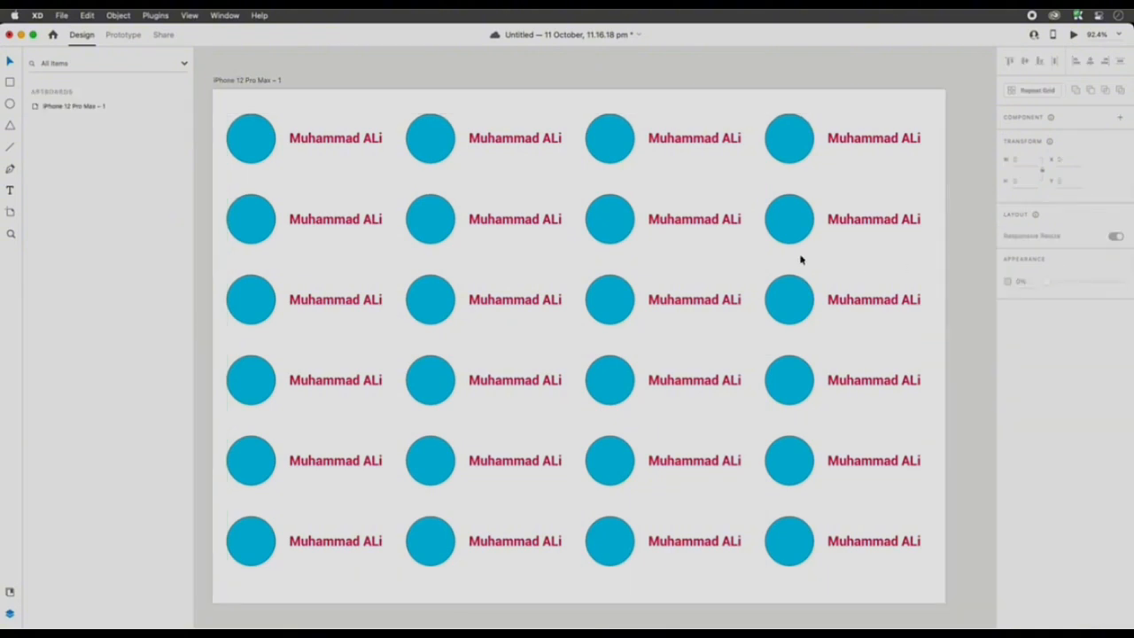
{"action": "left_click", "coordinate": [806, 235]}
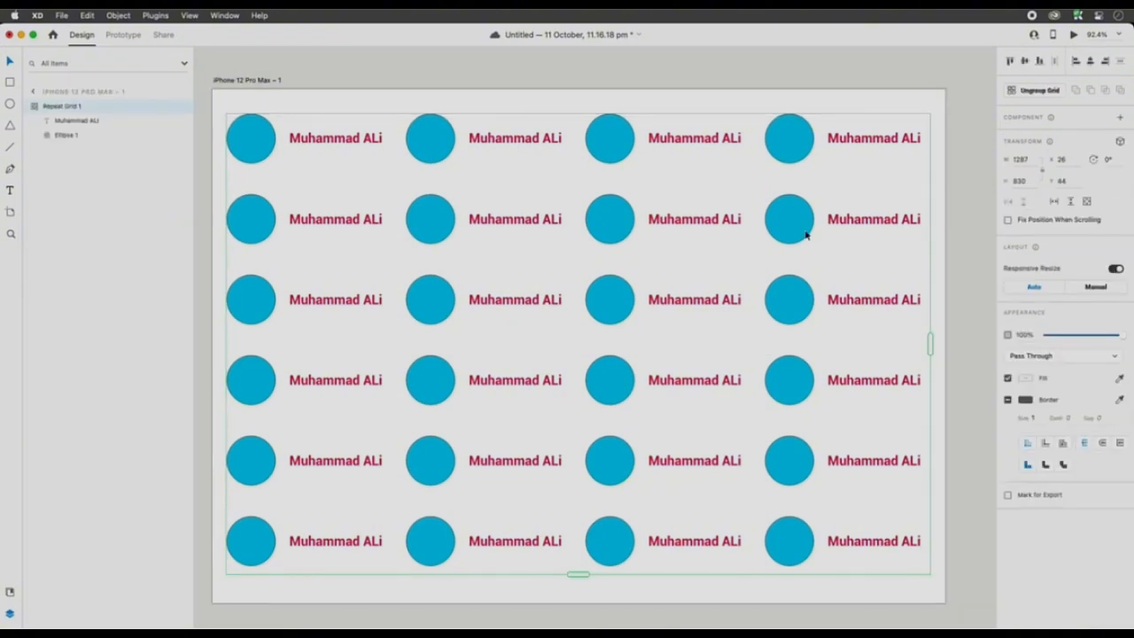